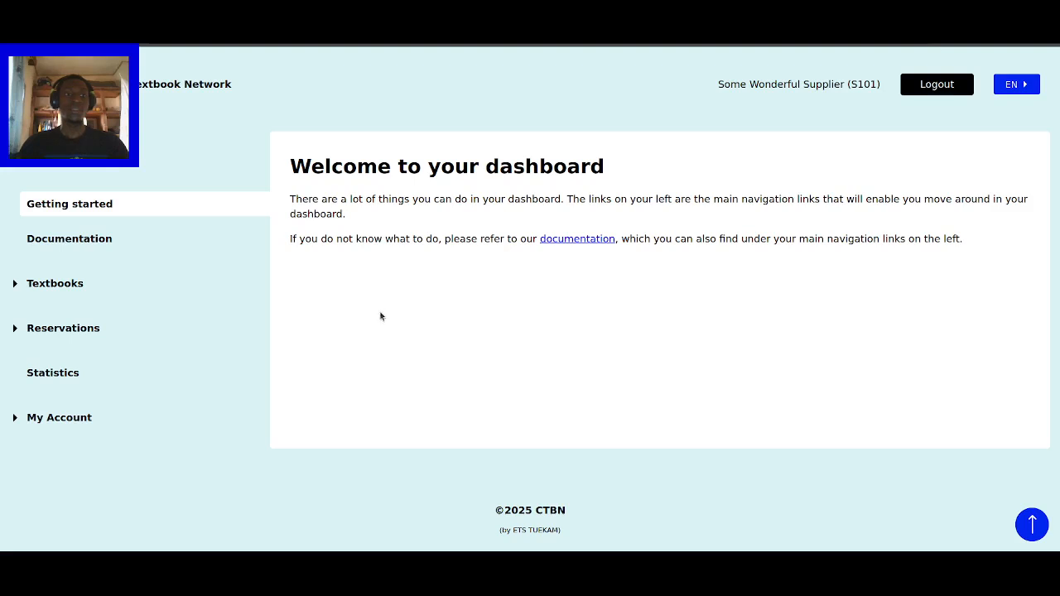
- Expand and collapse Textbooks in the sidebar, then preview the welcome page at 320x640 mobile size
click(69, 287)
click(69, 287)
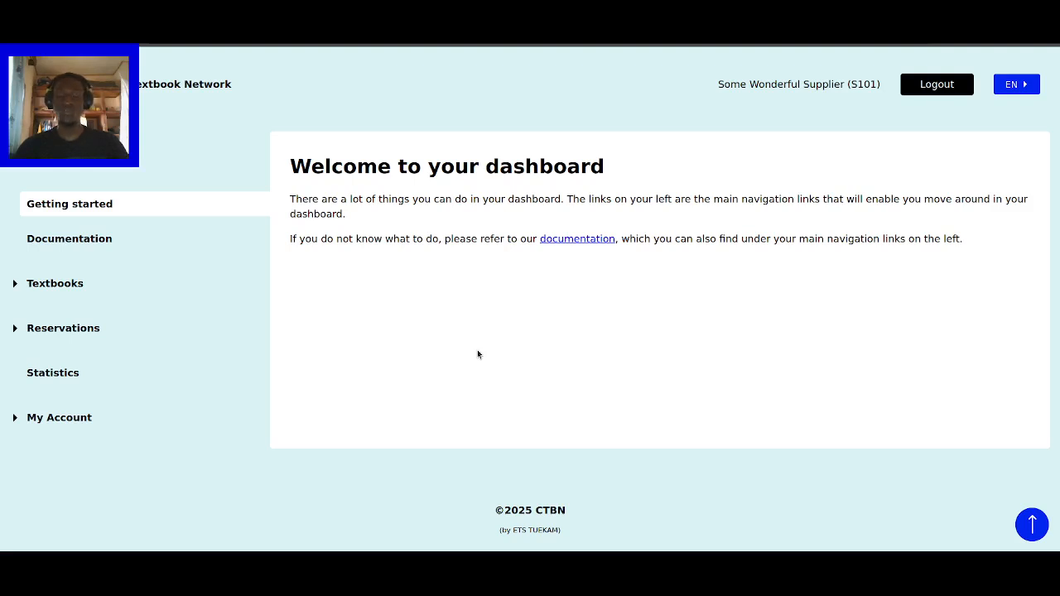
key(ctrl+shift+m)
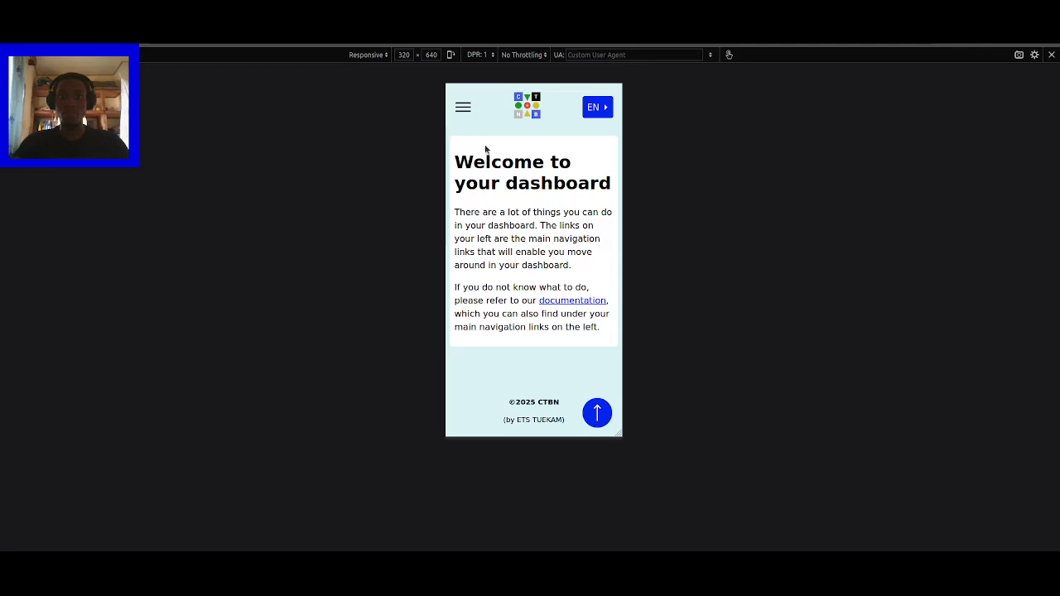
- Expand and collapse Textbooks in the mobile hamburger menu, then return to the desktop layout
click(463, 108)
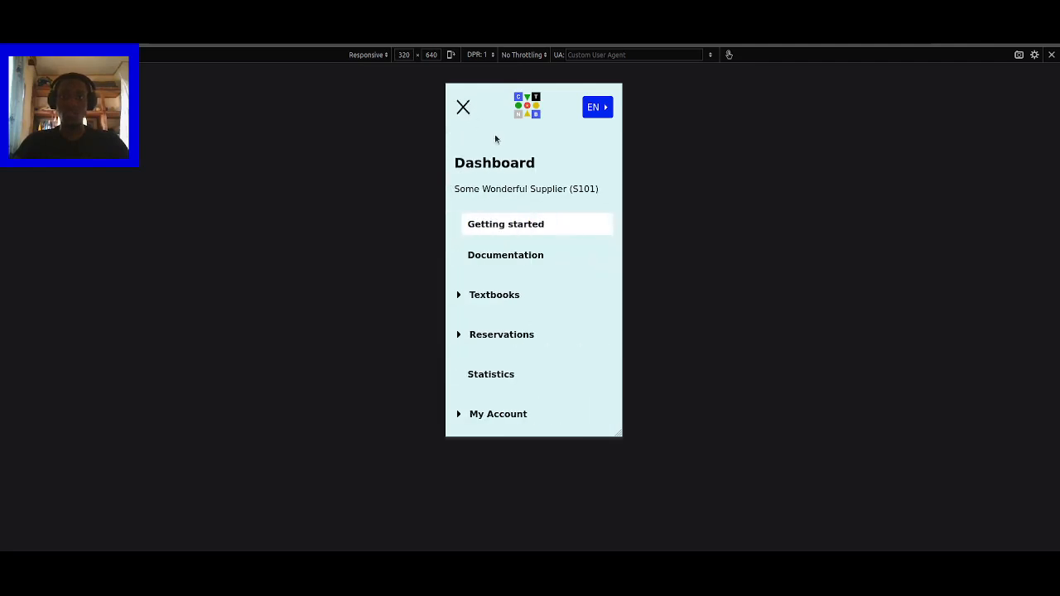
scroll(495, 265, down, 2)
click(496, 236)
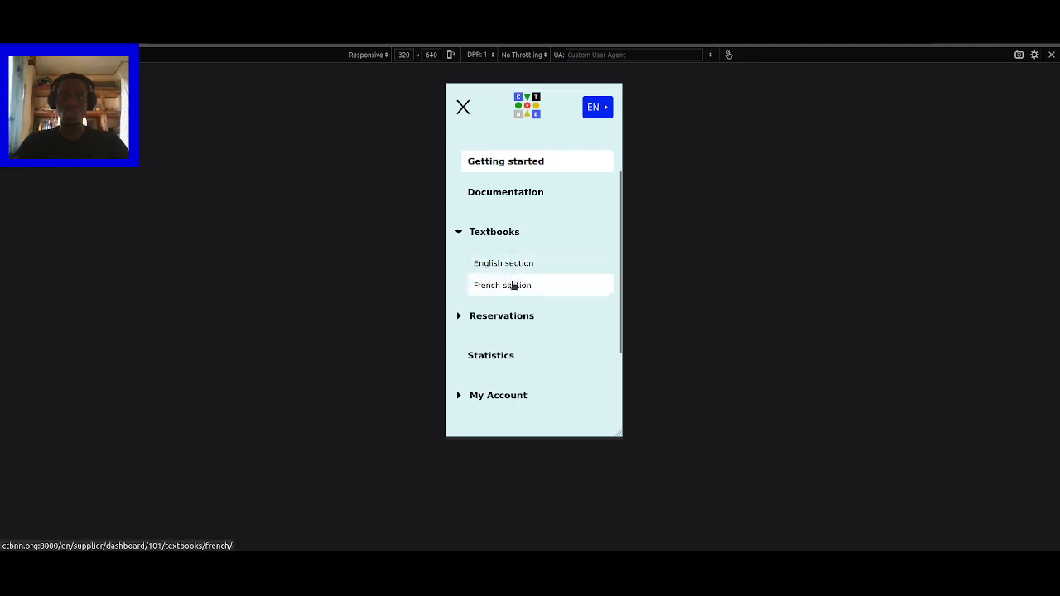
click(508, 235)
scroll(486, 201, up, 1)
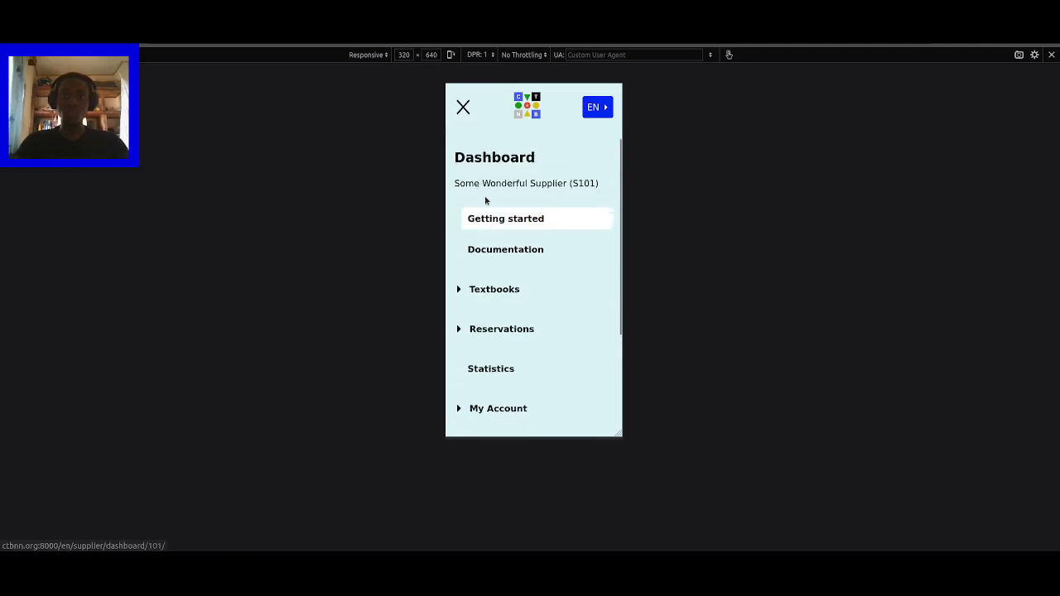
click(463, 110)
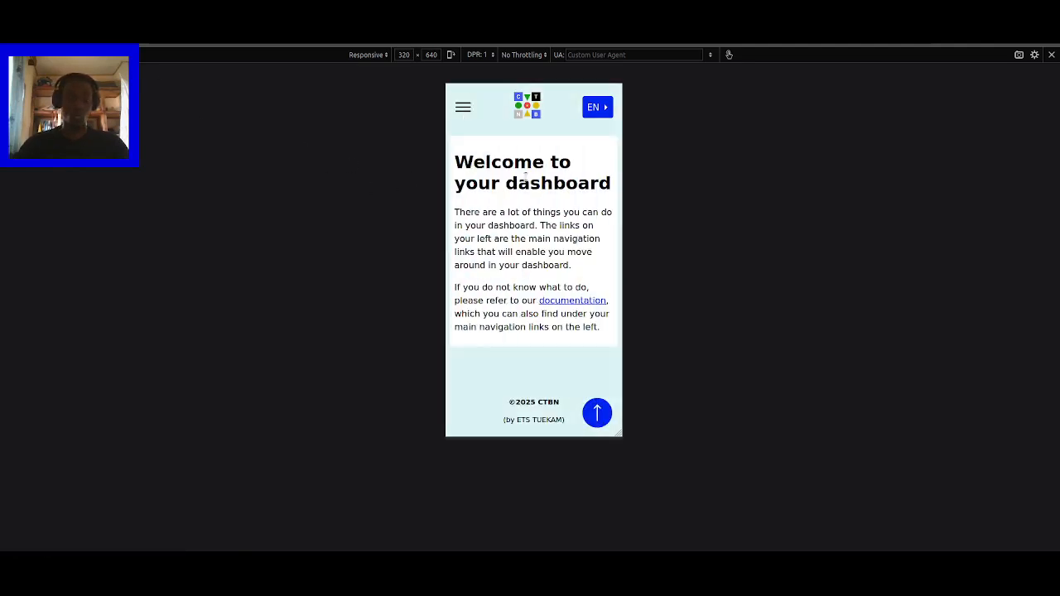
key(ctrl+shift+m)
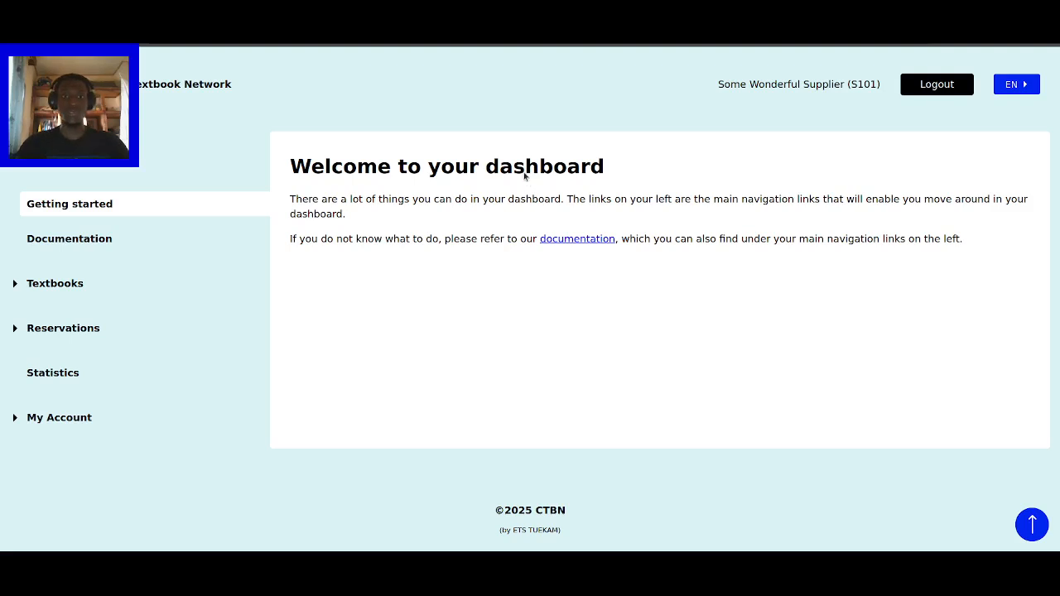
- Expand the Textbooks group in the left sidebar to list its English and French sections
click(71, 285)
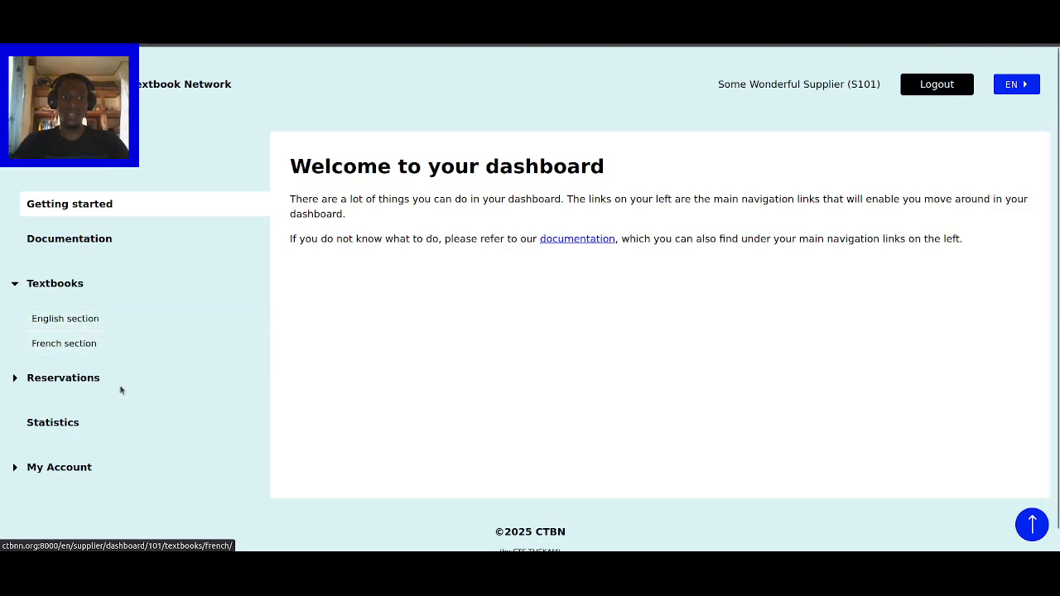
- Open My Account > Information and scroll through the supplier's account details
click(60, 468)
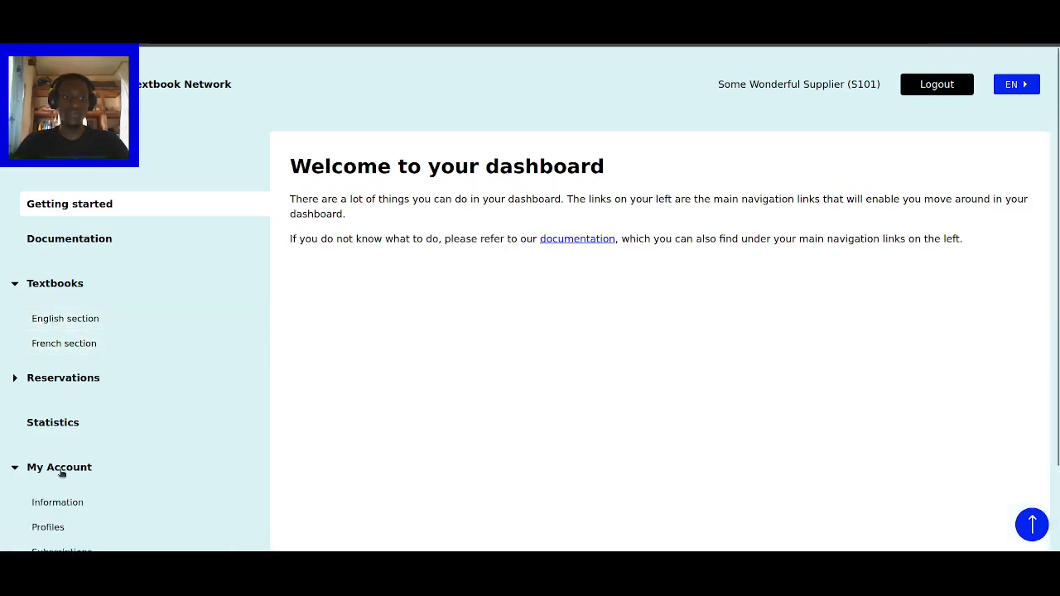
scroll(59, 482, down, 2)
click(68, 406)
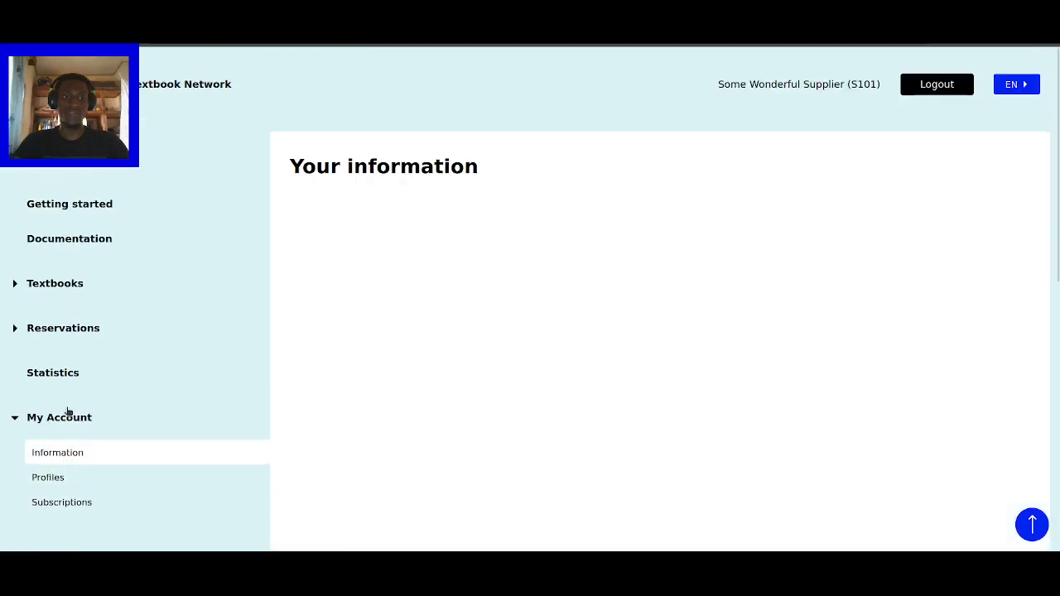
scroll(463, 392, down, 5)
scroll(462, 393, up, 5)
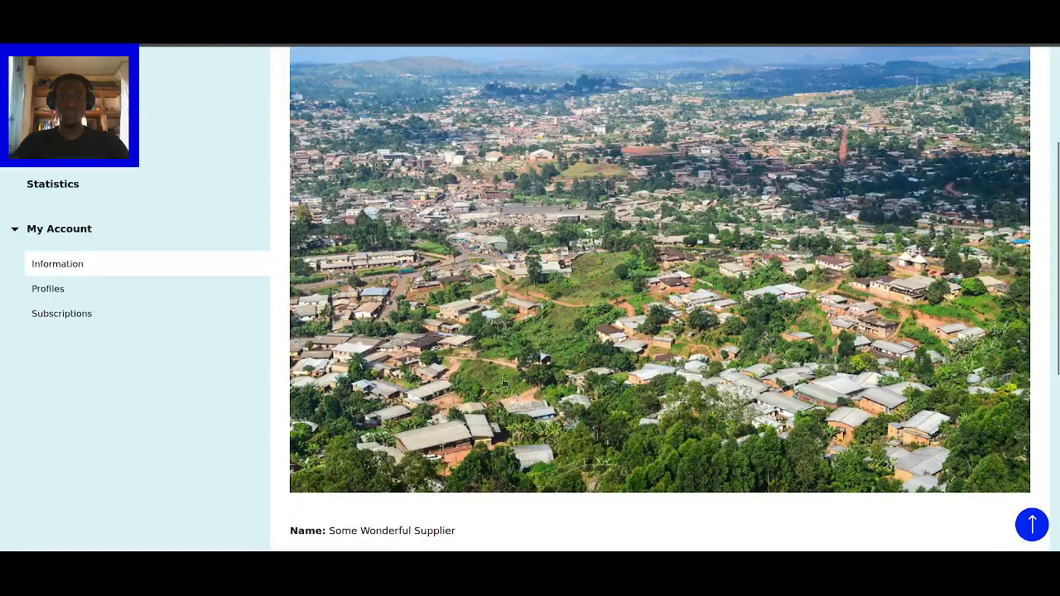
scroll(560, 322, down, 8)
scroll(560, 322, down, 1)
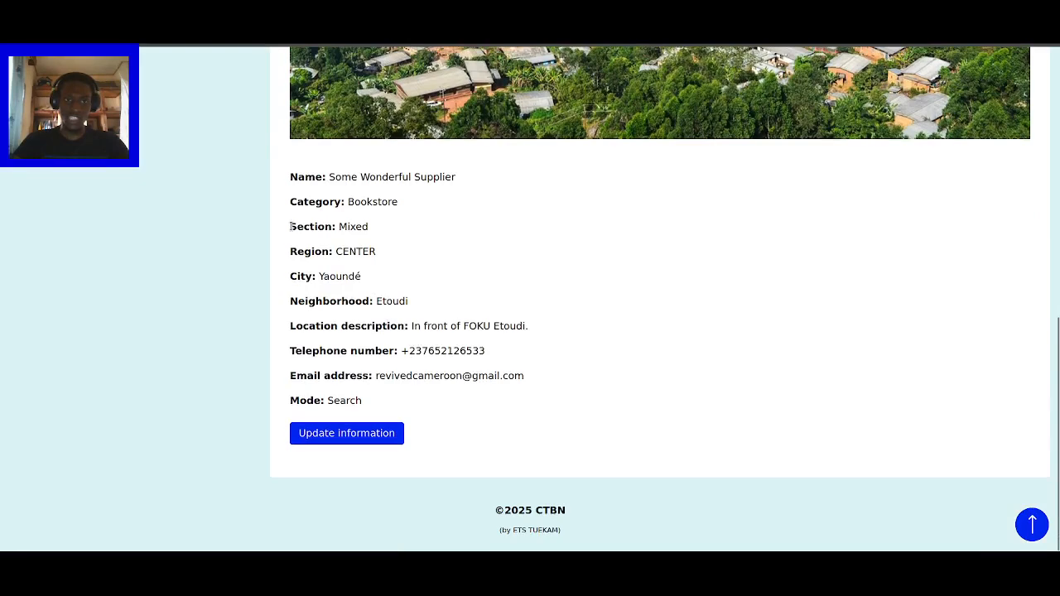
- Highlight the 'Section: Mixed' detail, then expand Textbooks in the sidebar
drag(292, 226, 366, 224)
click(376, 229)
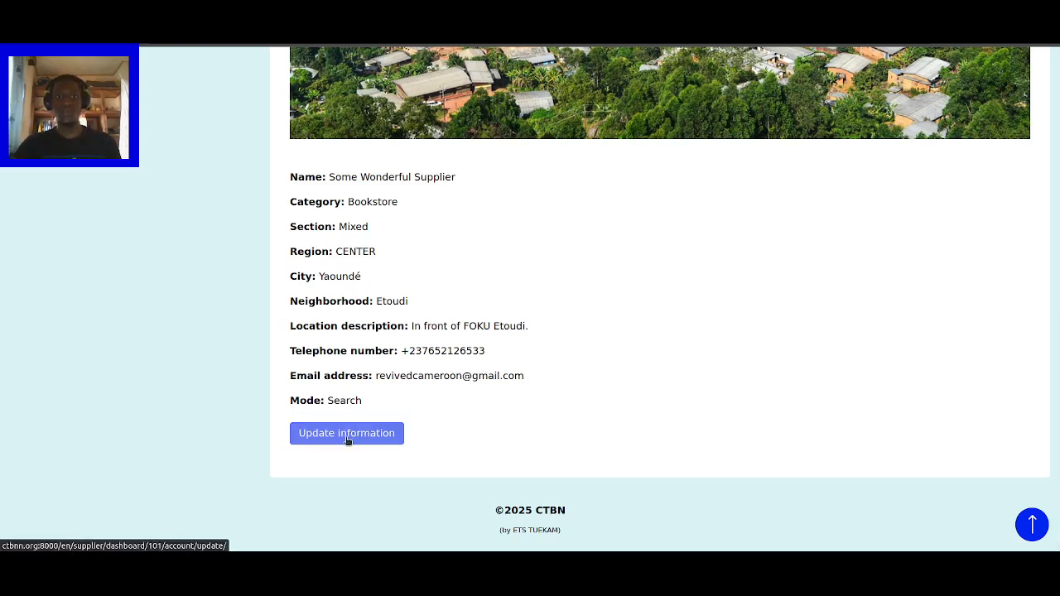
drag(289, 227, 375, 230)
scroll(376, 252, up, 6)
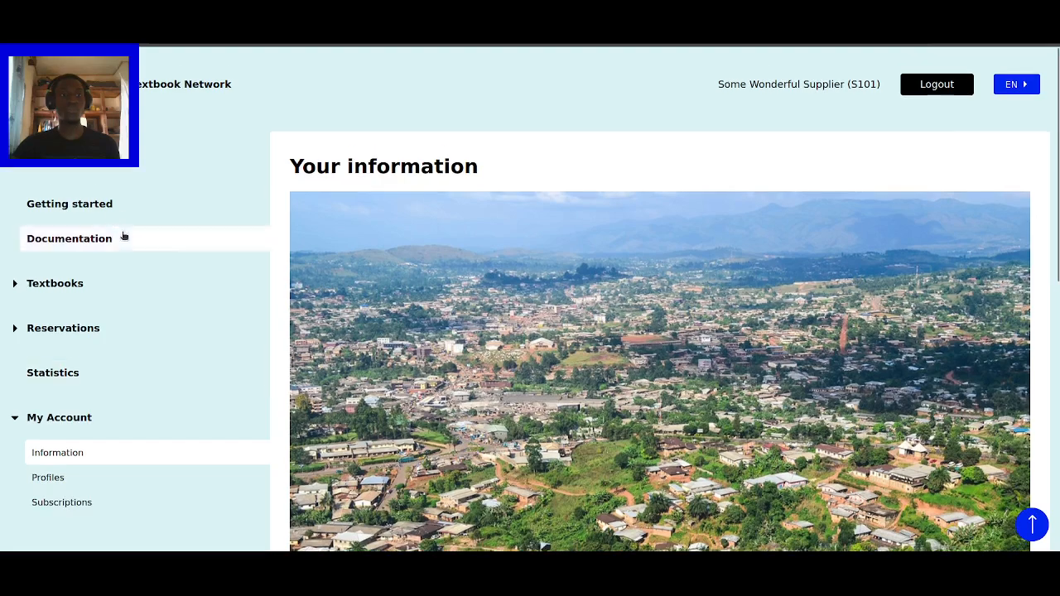
click(60, 285)
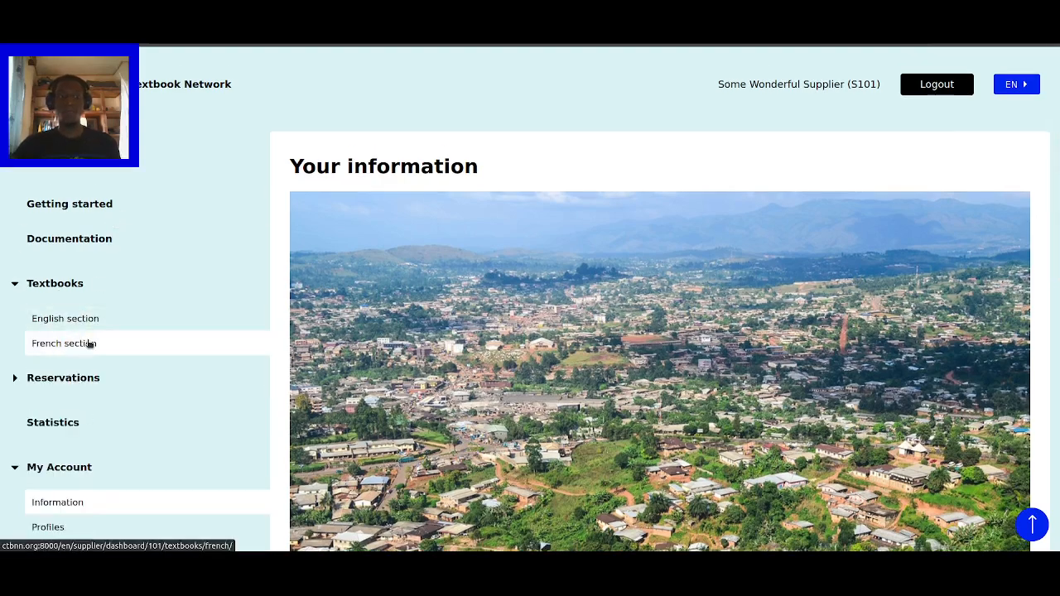
- Go to the empty English textbooks list and open the Add a Textbook form
click(76, 319)
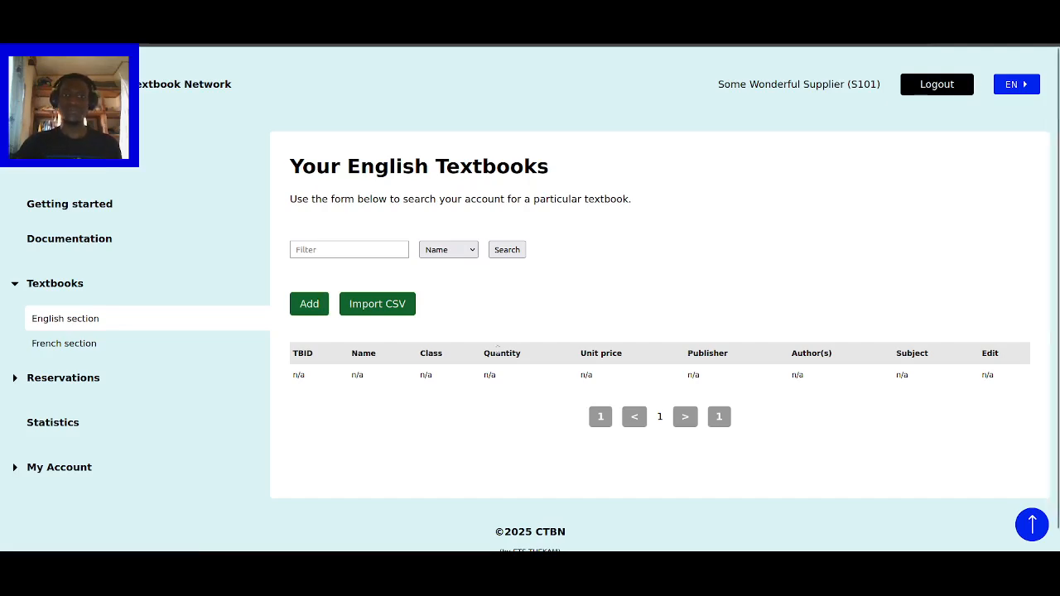
click(310, 304)
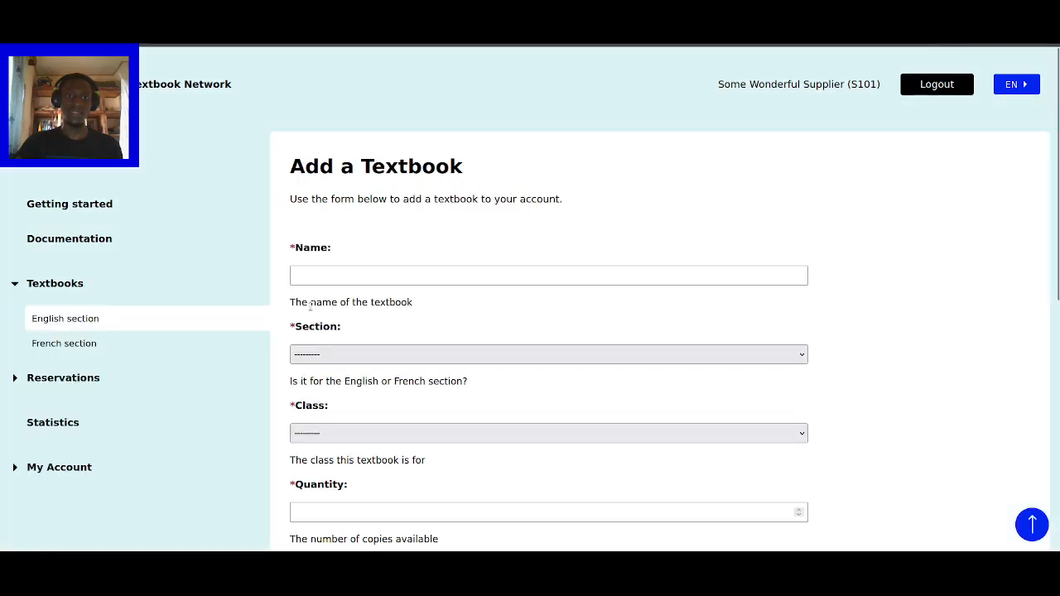
scroll(838, 259, down, 1)
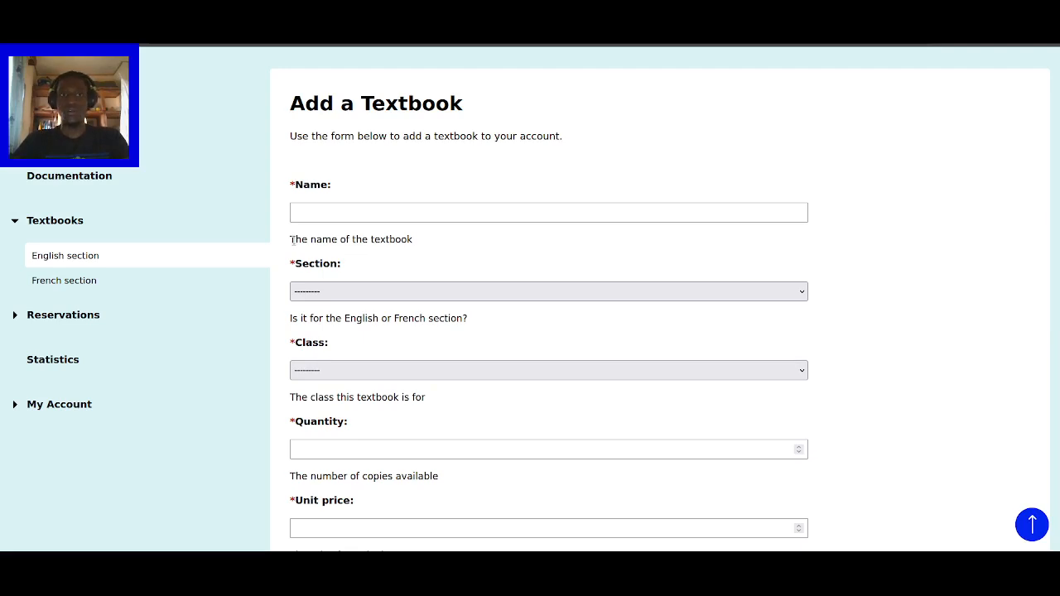
drag(290, 182, 337, 204)
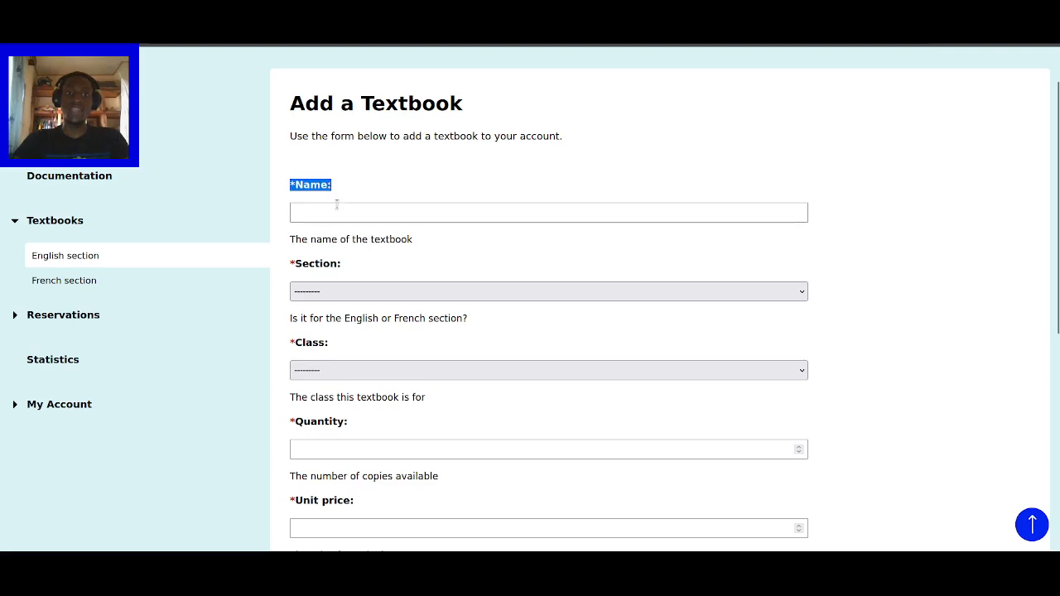
click(337, 212)
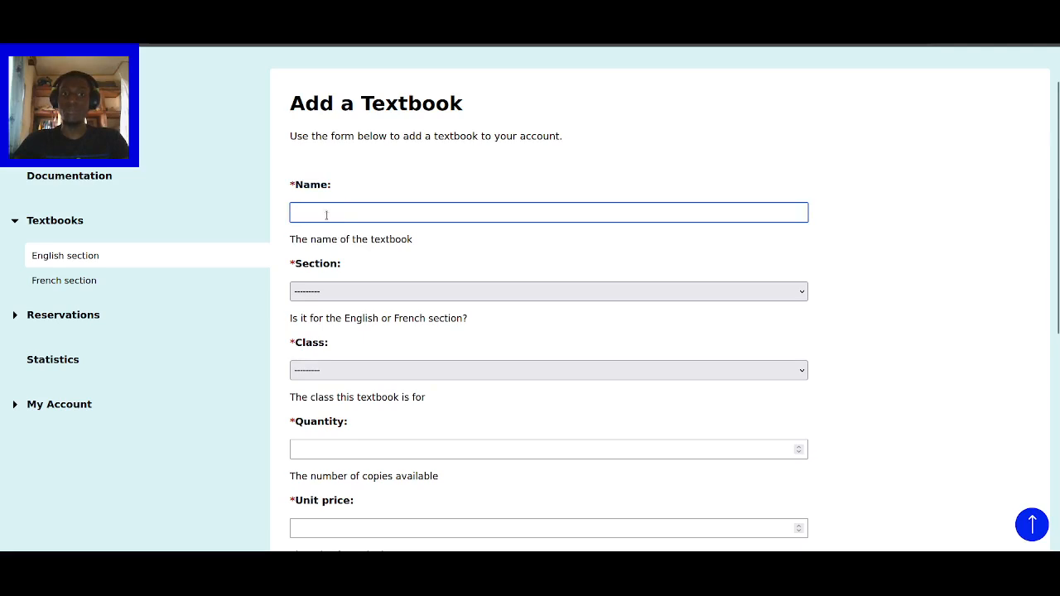
click(317, 216)
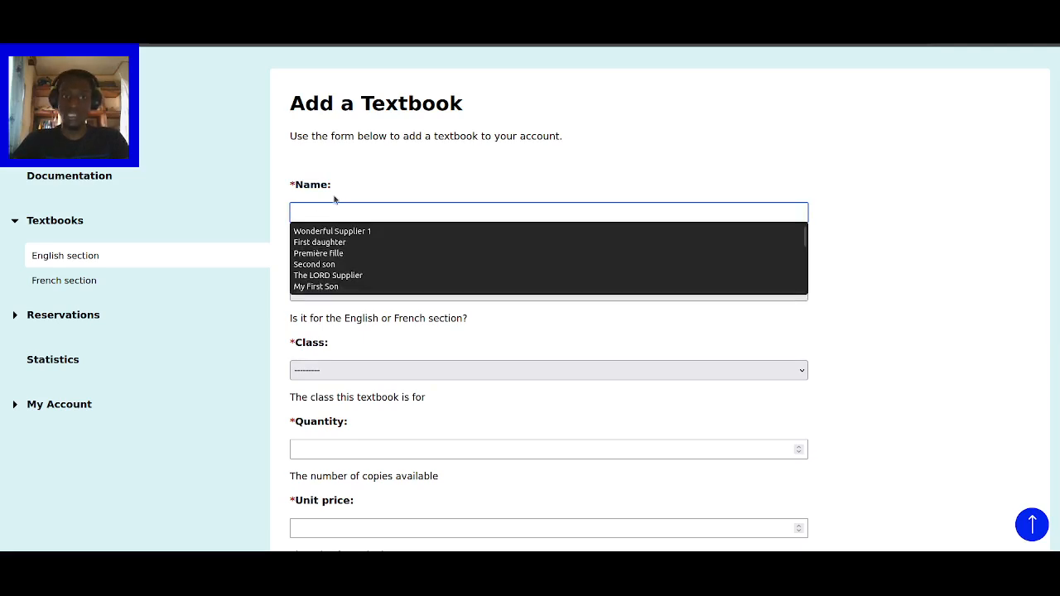
click(335, 200)
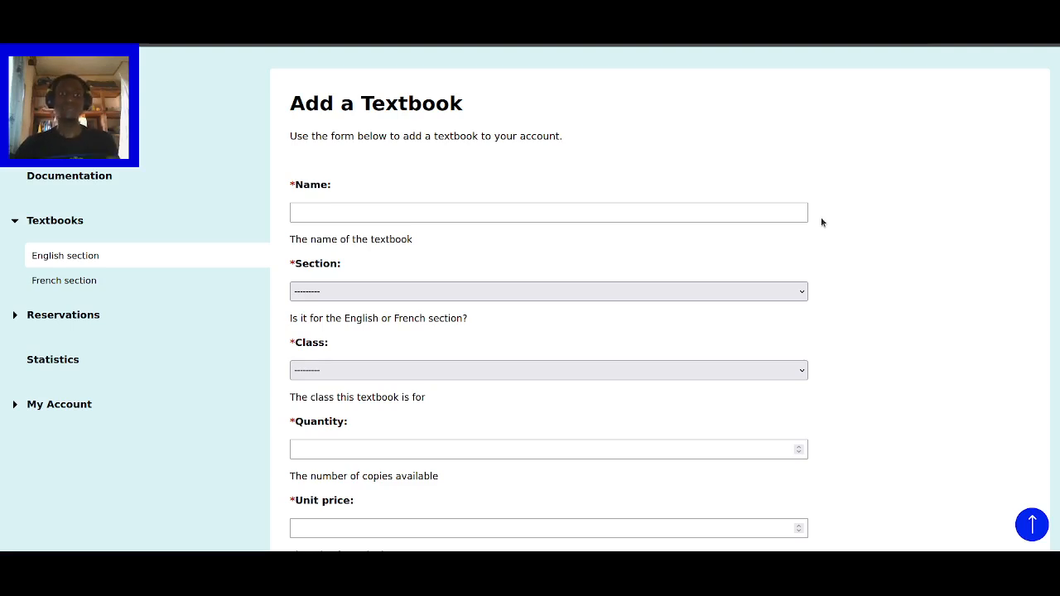
click(500, 214)
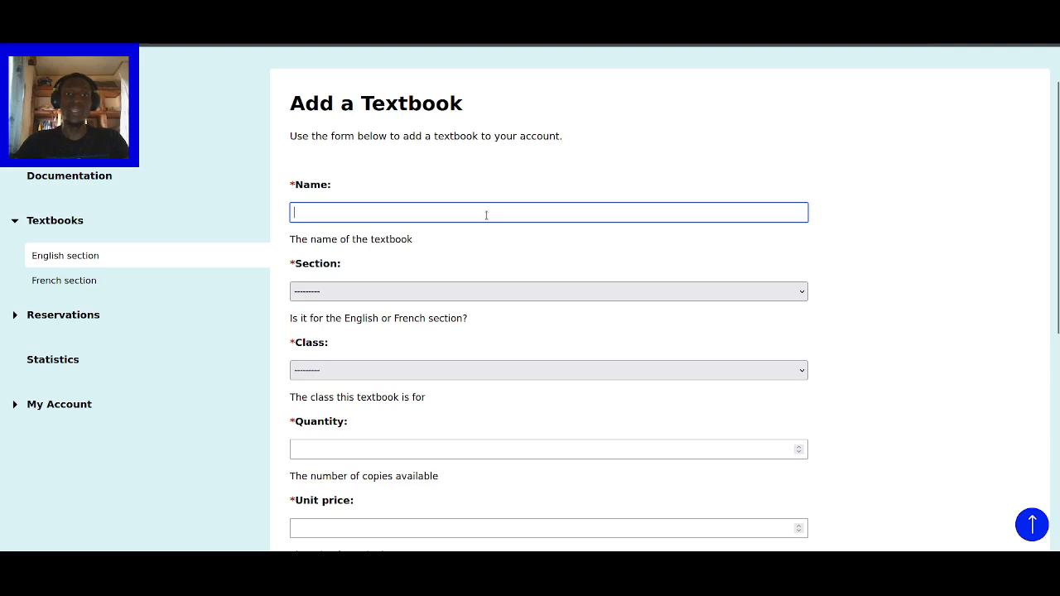
scroll(414, 286, down, 1)
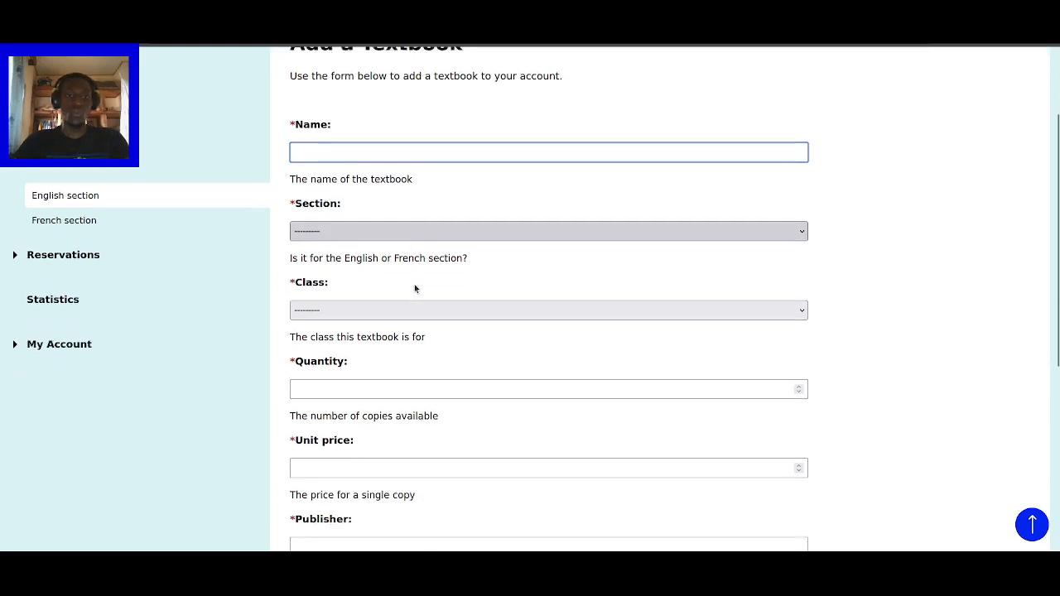
click(382, 230)
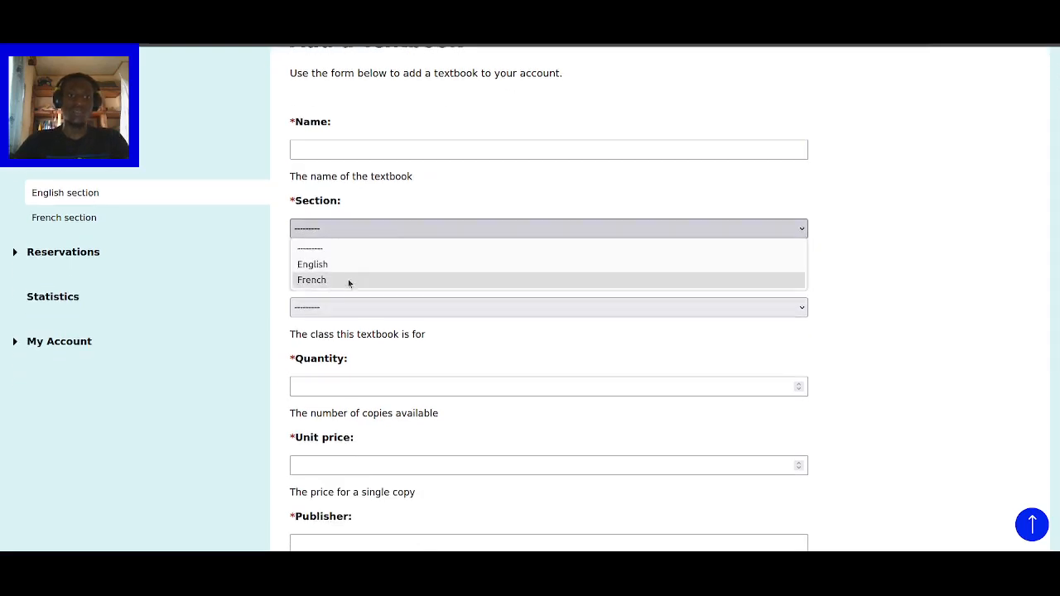
click(386, 228)
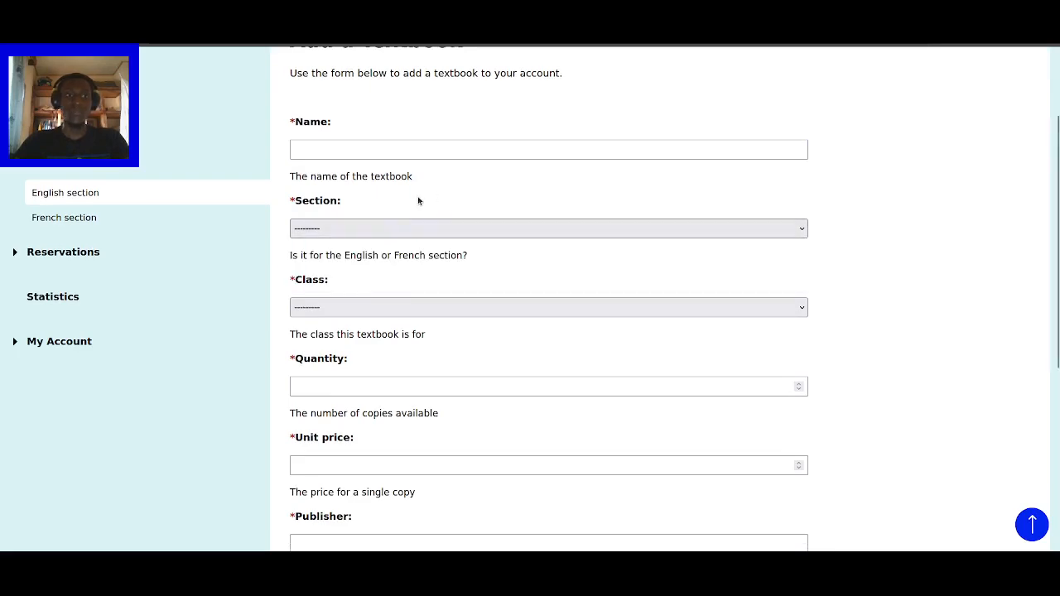
click(363, 233)
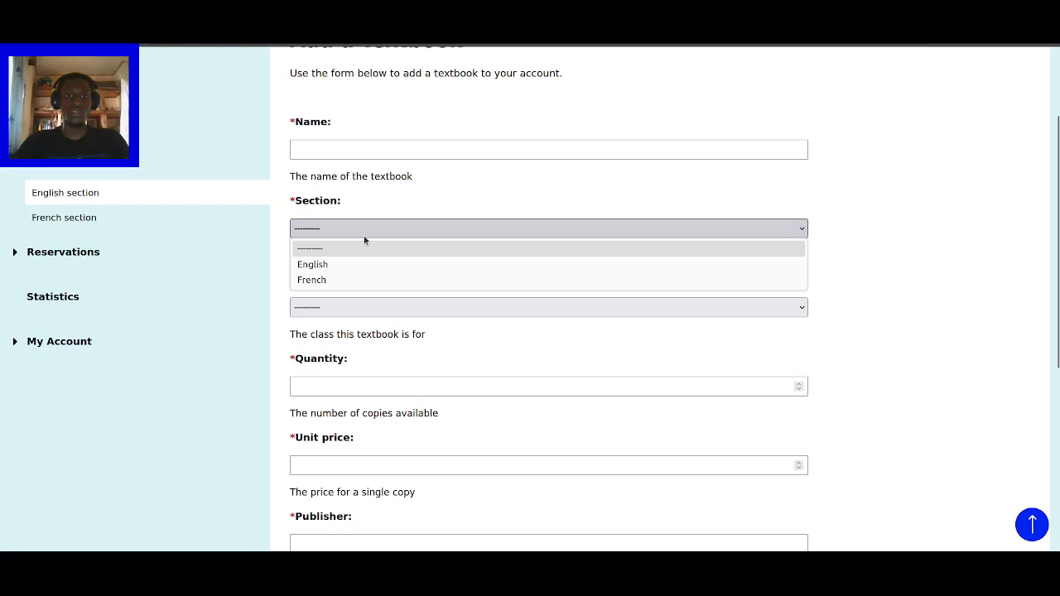
click(379, 235)
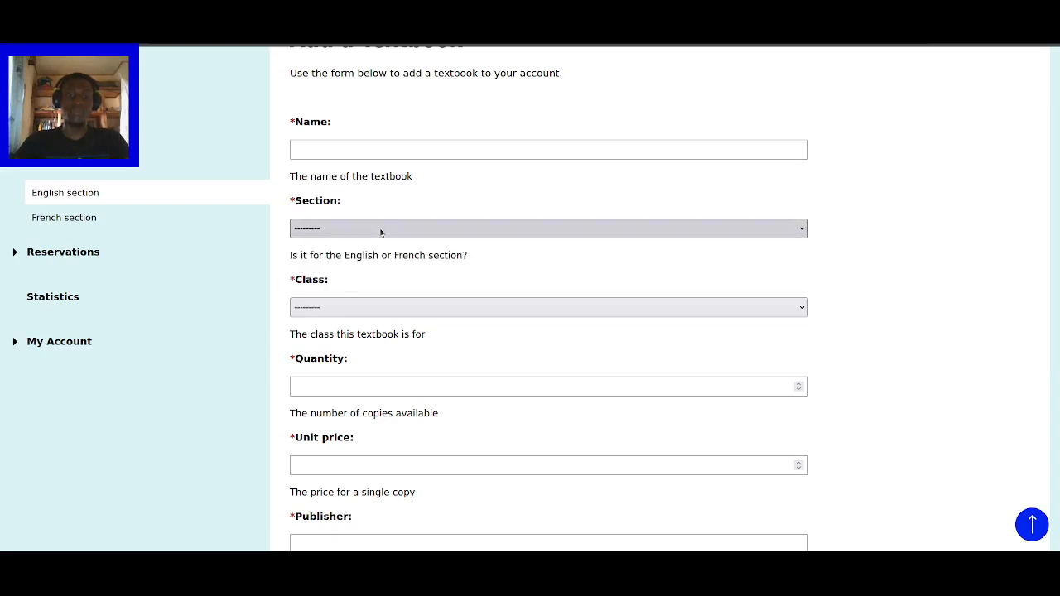
click(381, 232)
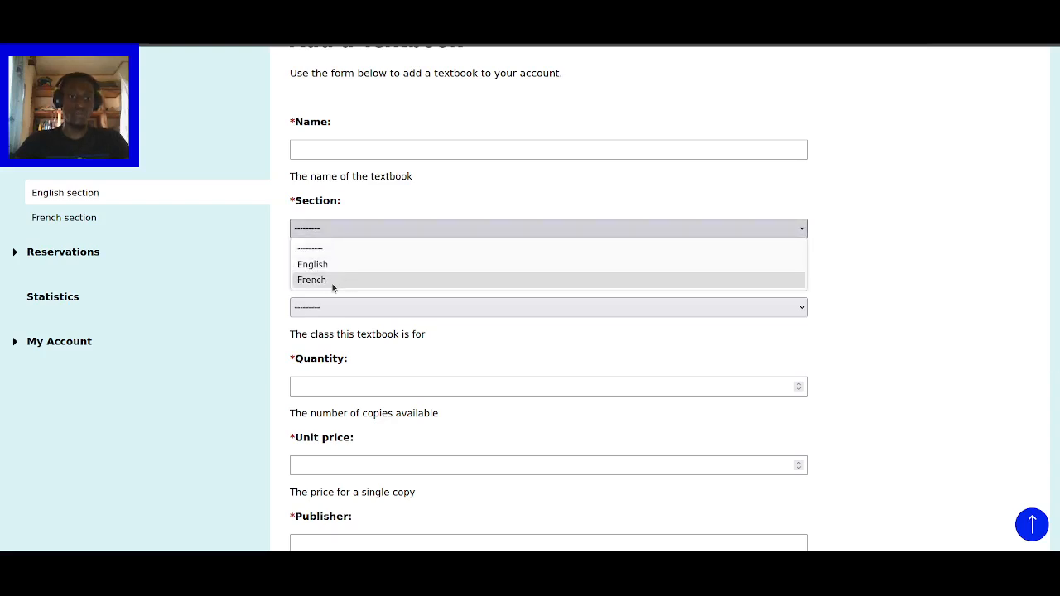
click(380, 233)
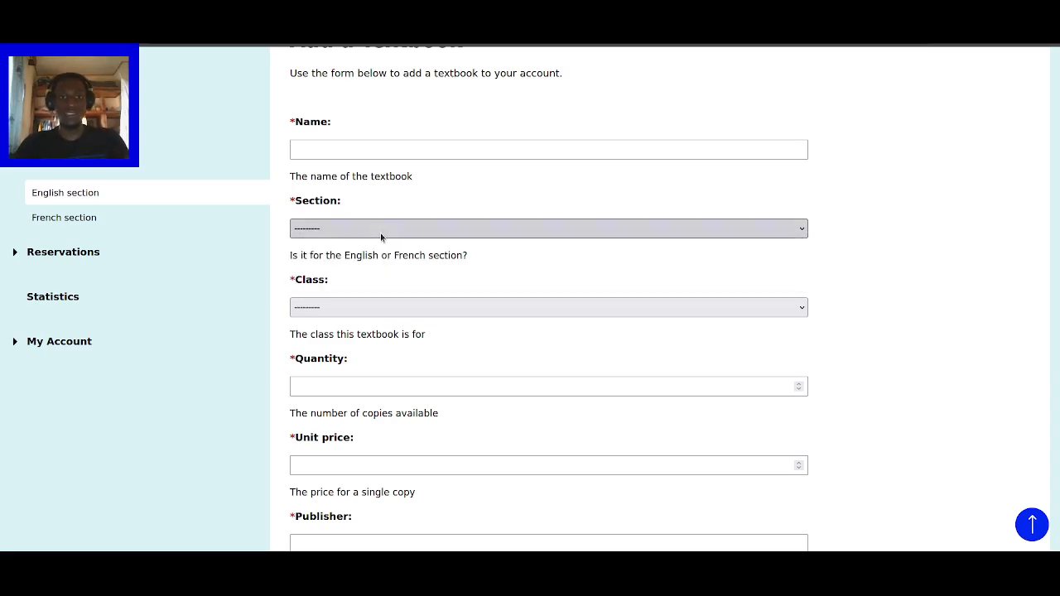
scroll(367, 289, down, 1)
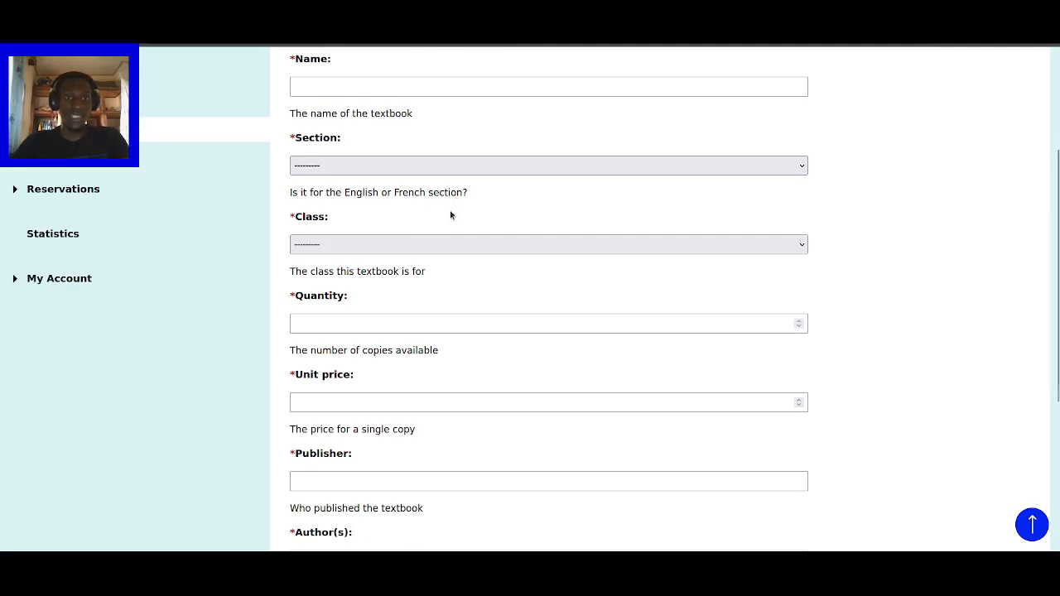
scroll(450, 211, down, 1)
click(456, 182)
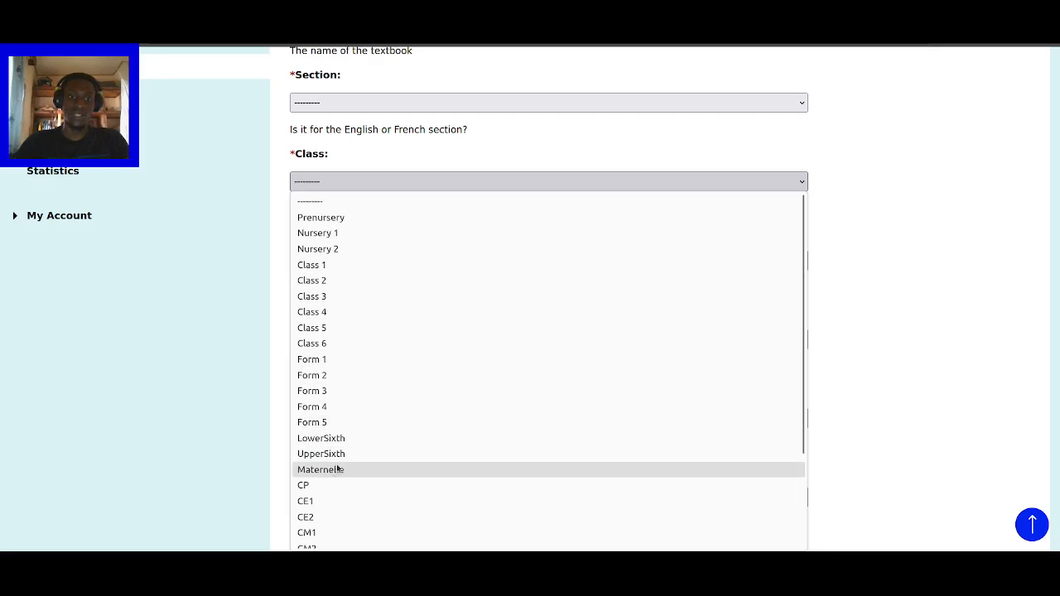
scroll(398, 365, down, 3)
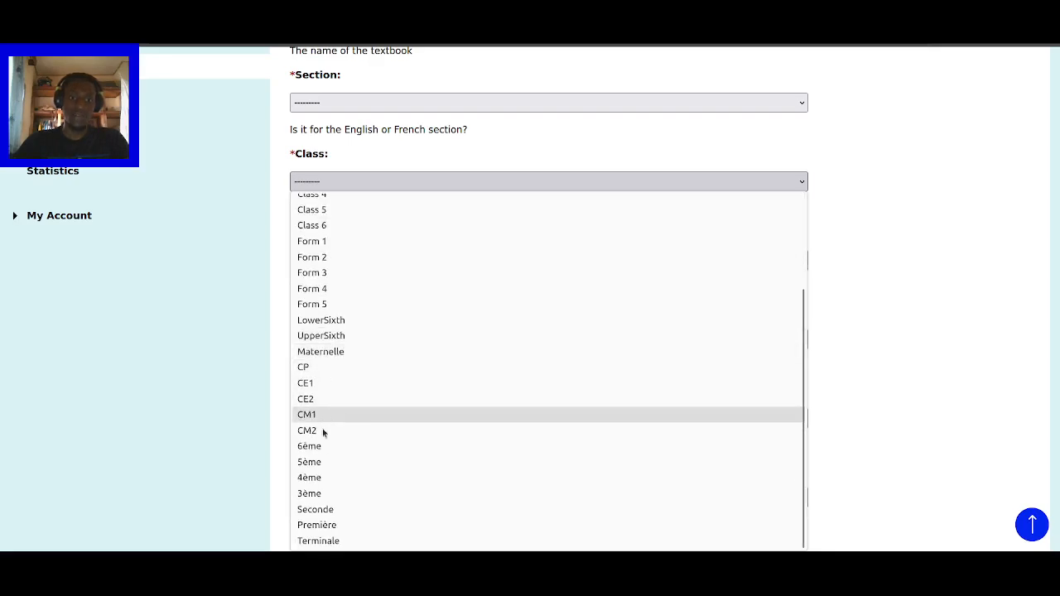
click(680, 177)
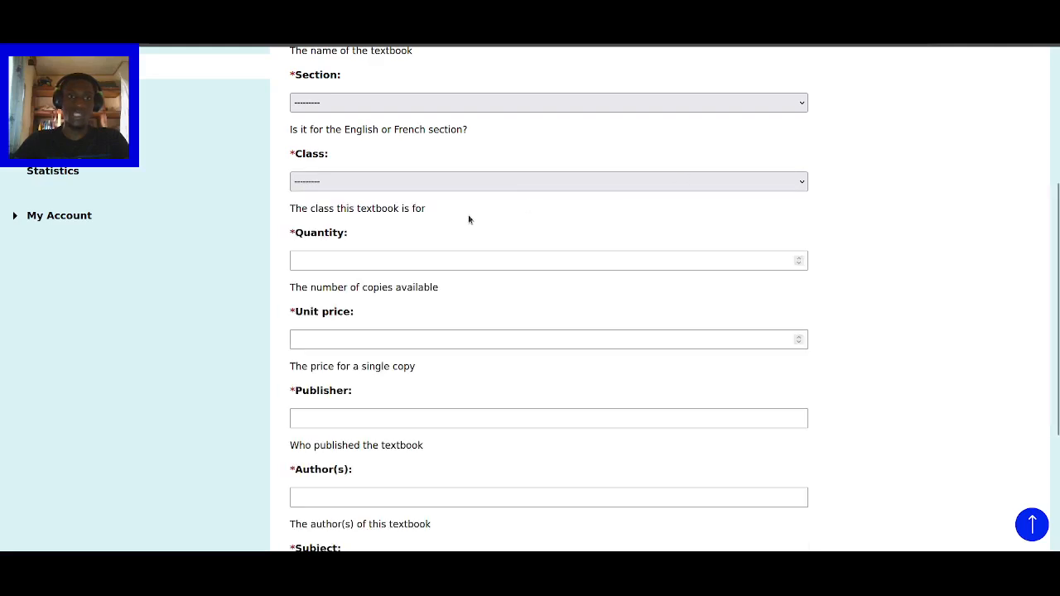
scroll(468, 218, down, 2)
click(383, 134)
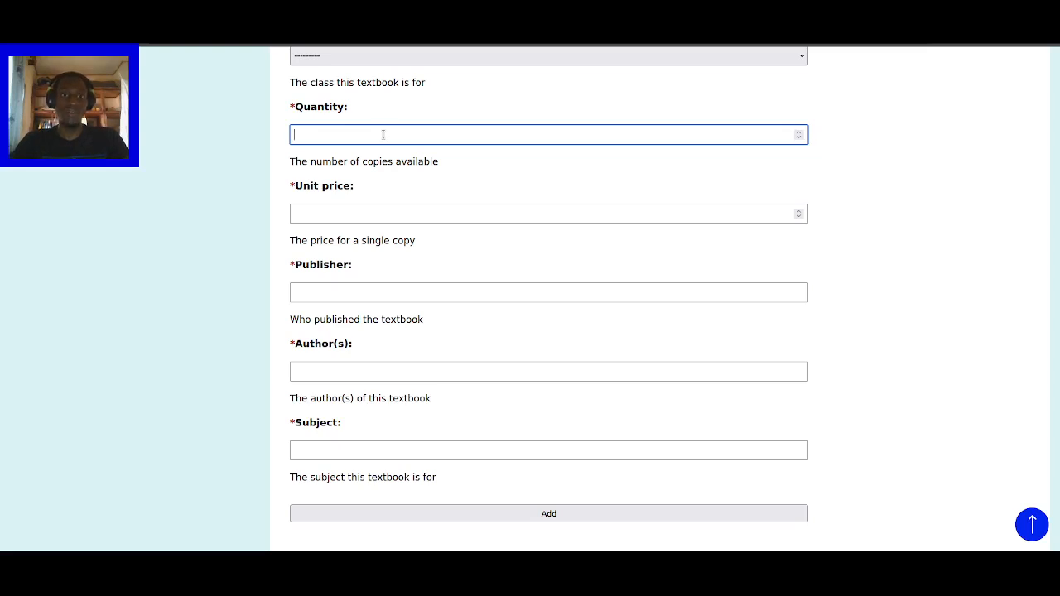
click(366, 216)
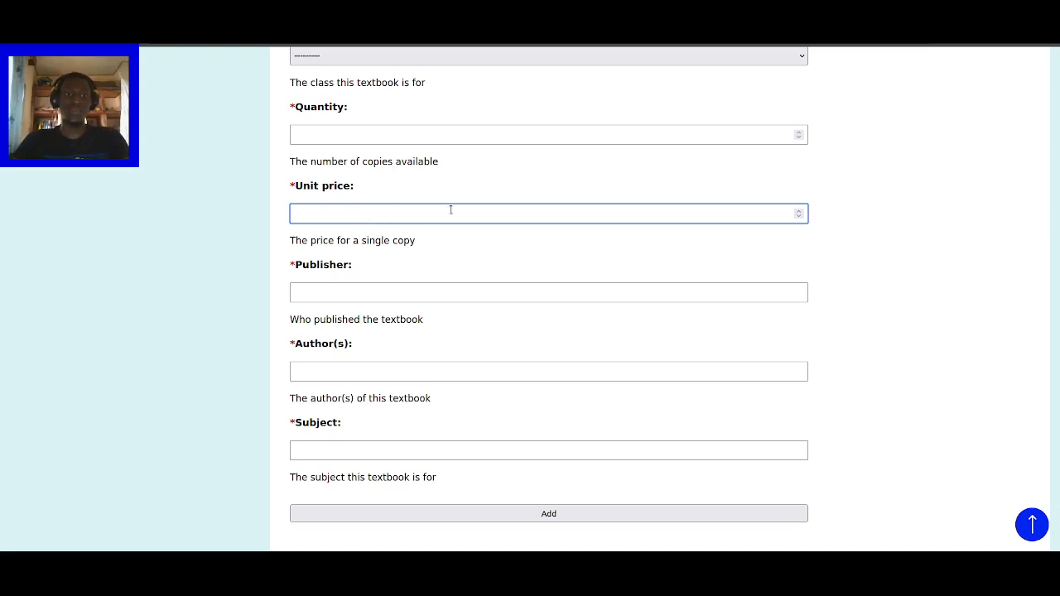
scroll(451, 210, down, 1)
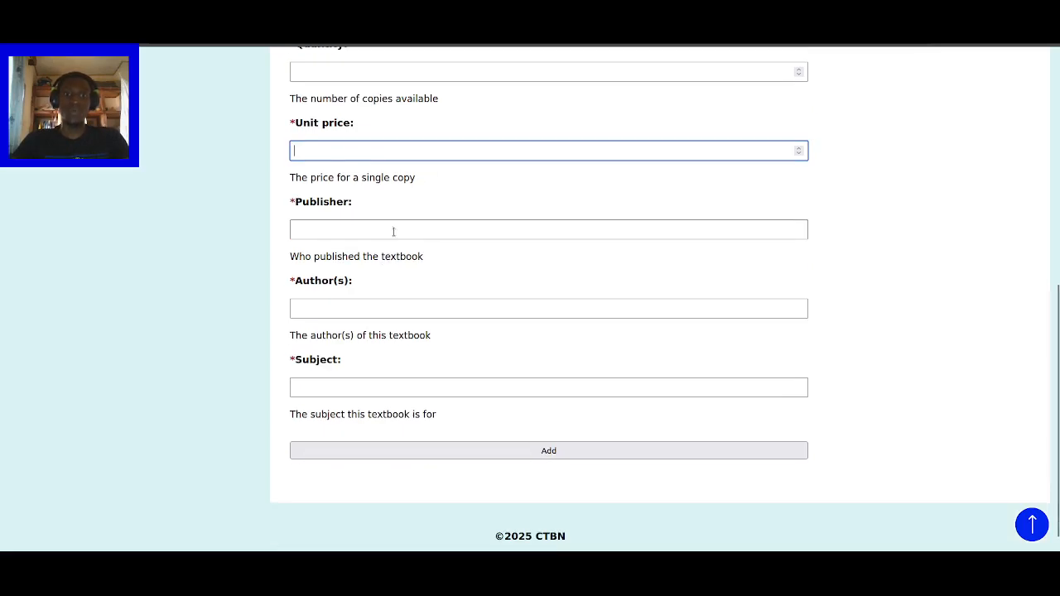
click(391, 230)
click(363, 311)
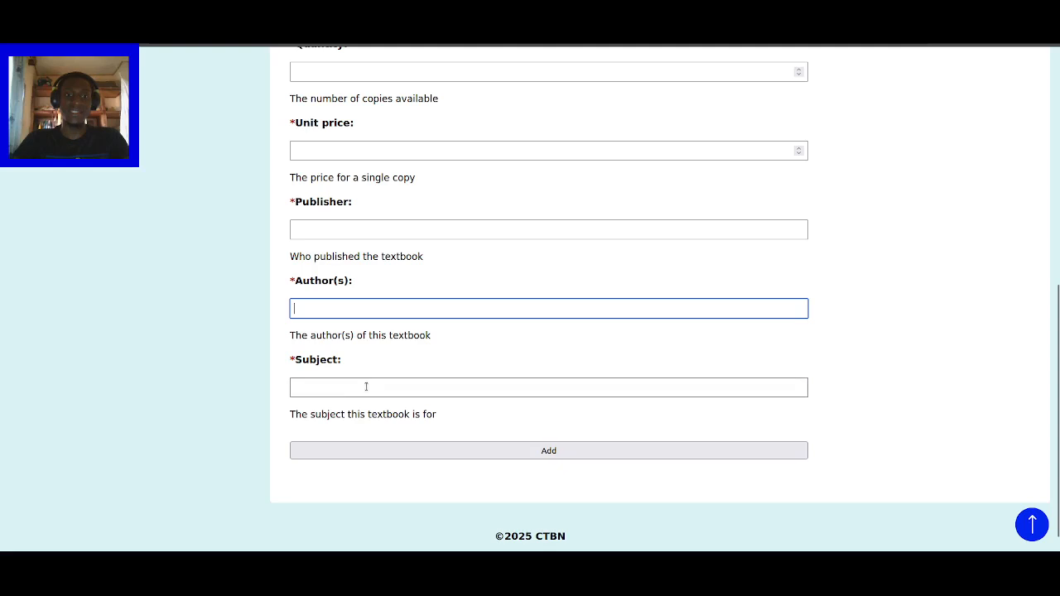
click(365, 385)
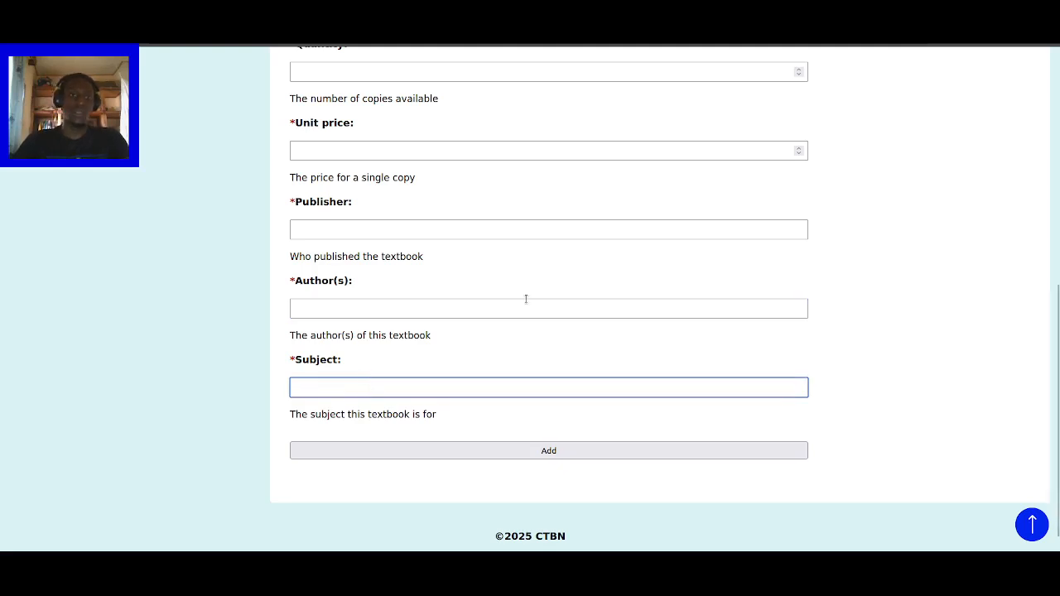
scroll(732, 281, up, 5)
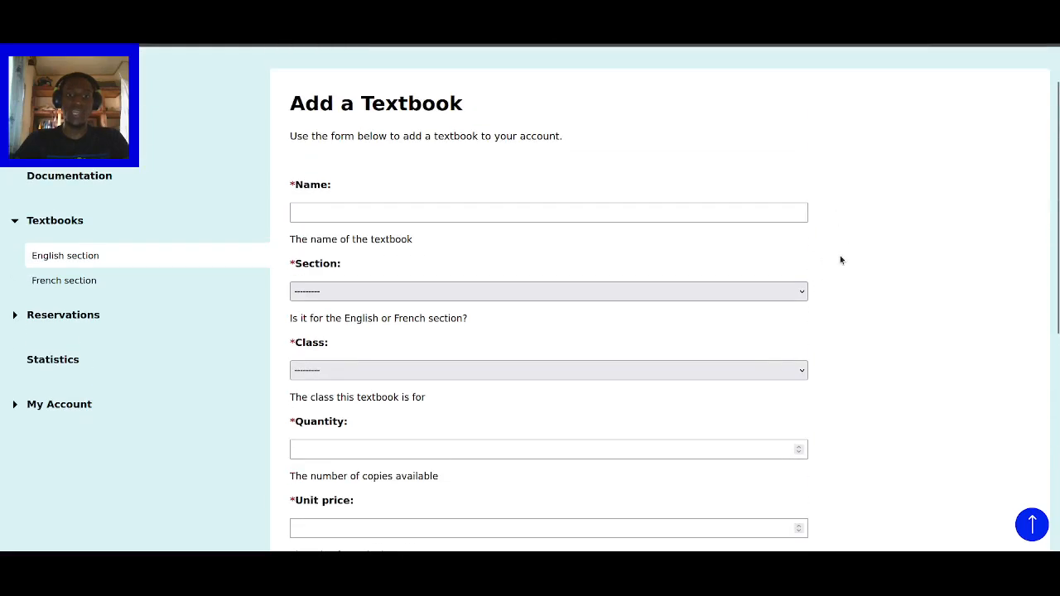
scroll(843, 303, down, 3)
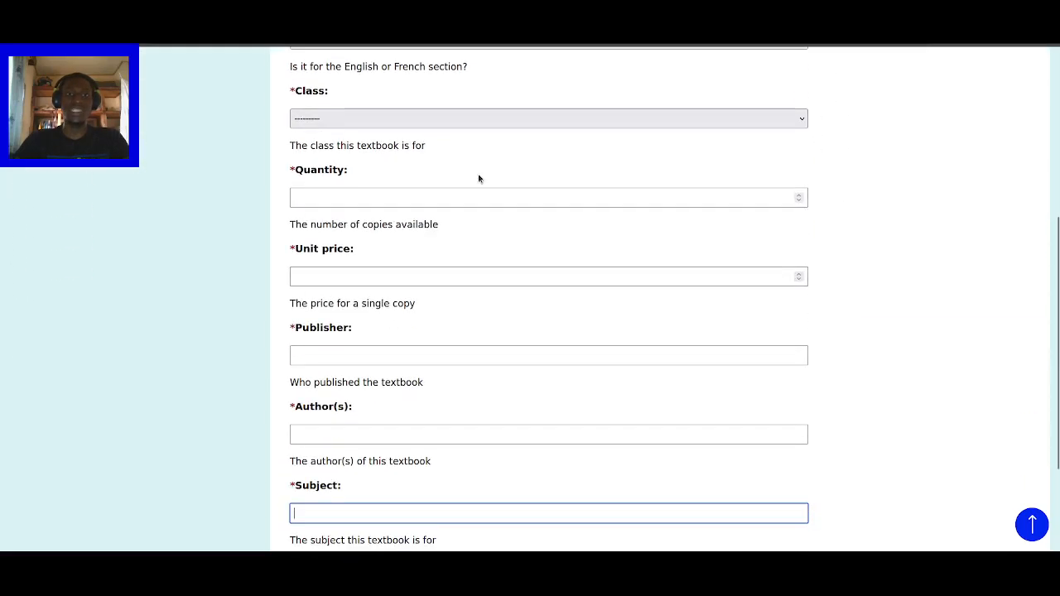
drag(296, 170, 344, 172)
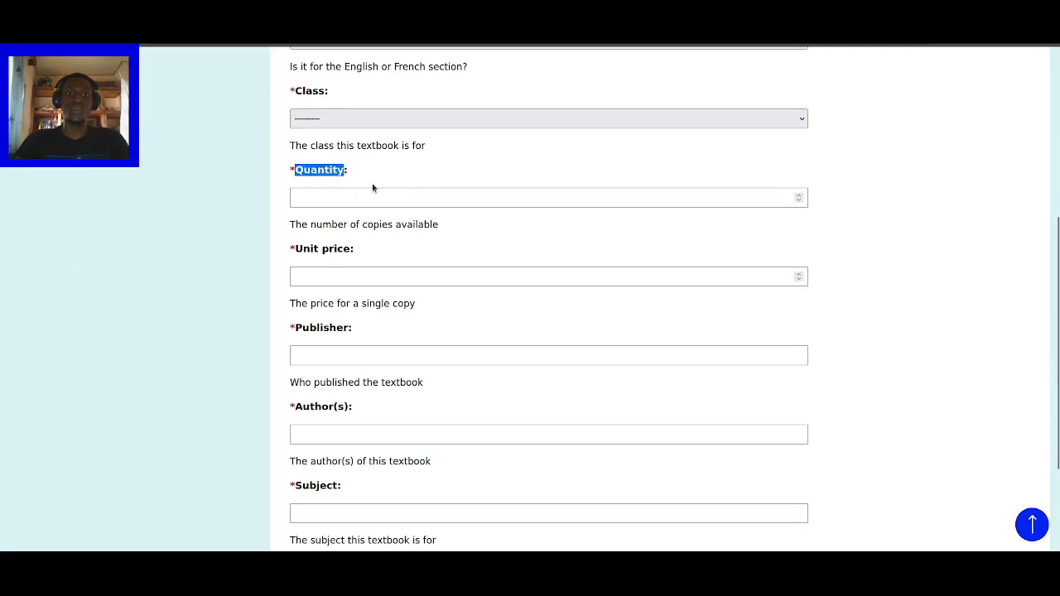
click(593, 198)
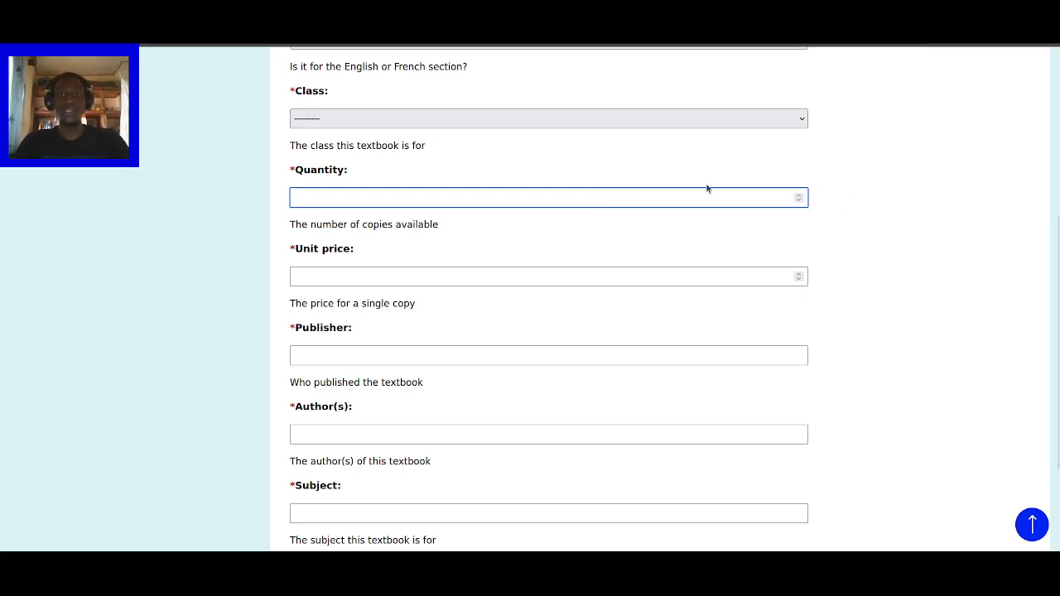
scroll(858, 235, up, 2)
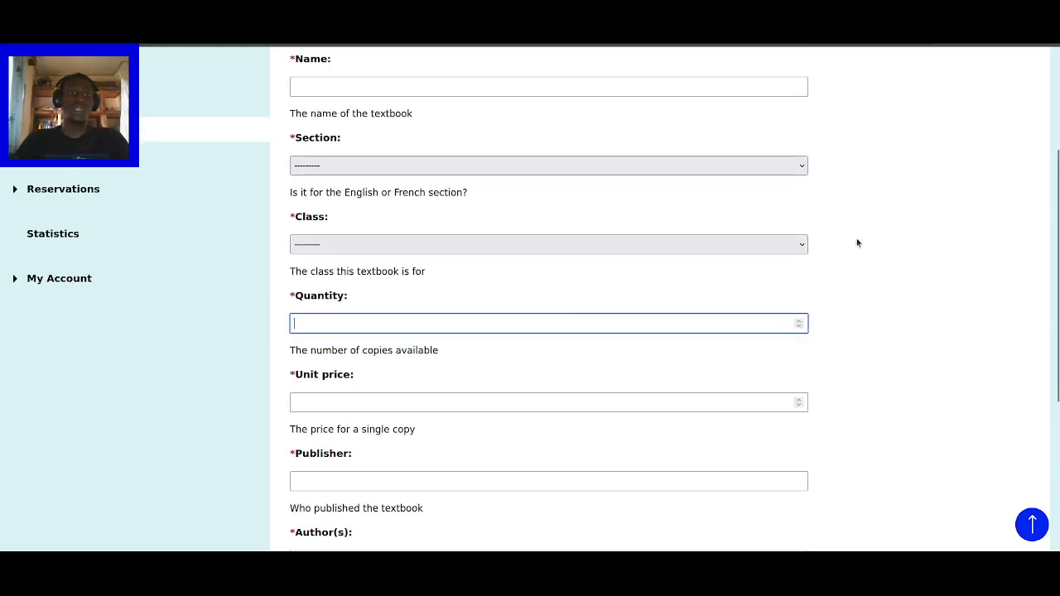
click(361, 572)
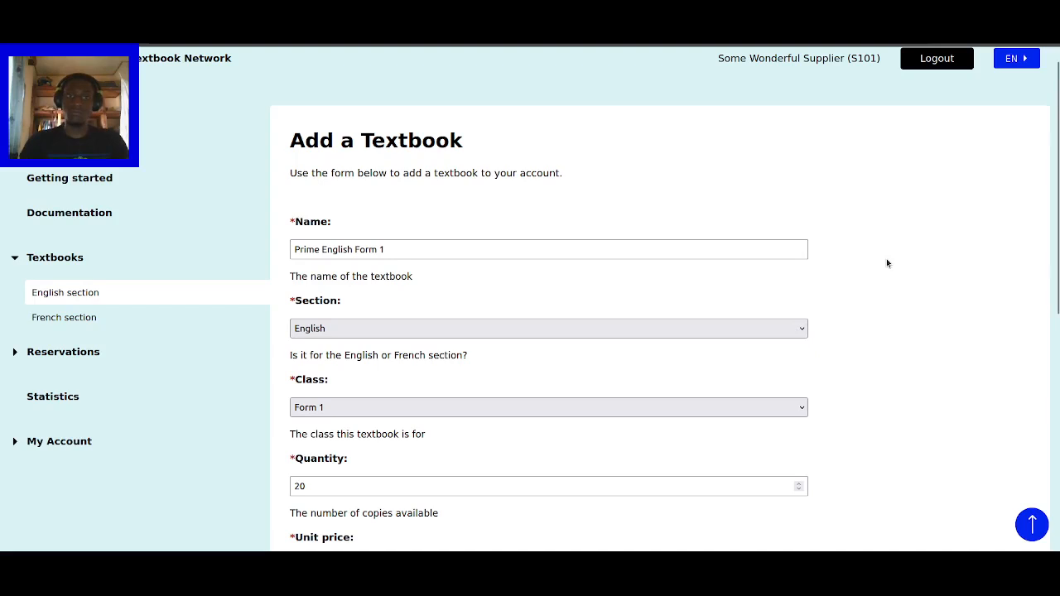
- Review the entered quantity 20 and unit price 3800 in the new textbook form
scroll(901, 260, down, 1)
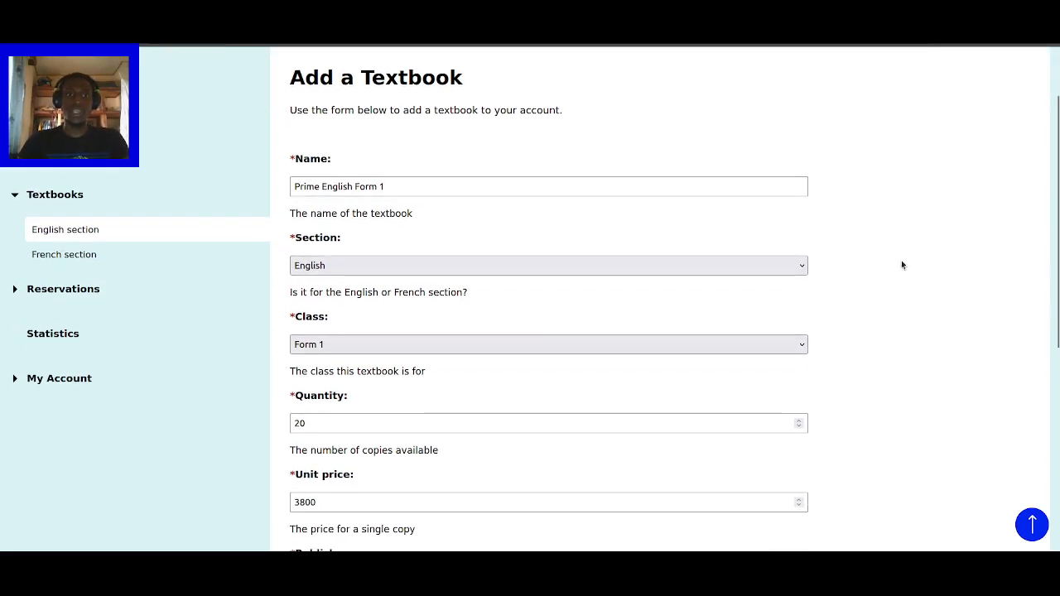
scroll(907, 261, up, 1)
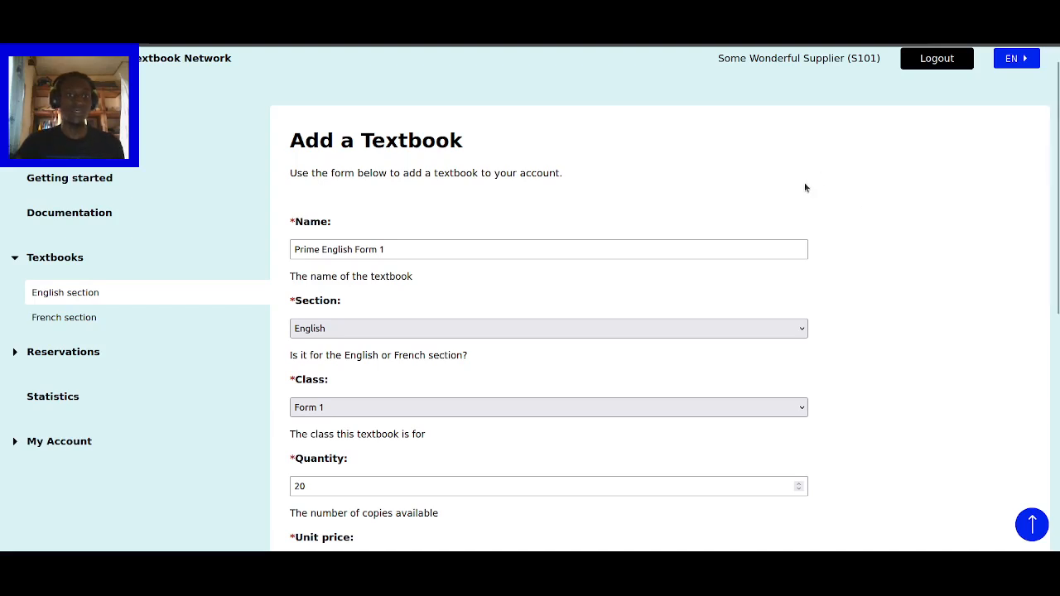
scroll(746, 186, down, 1)
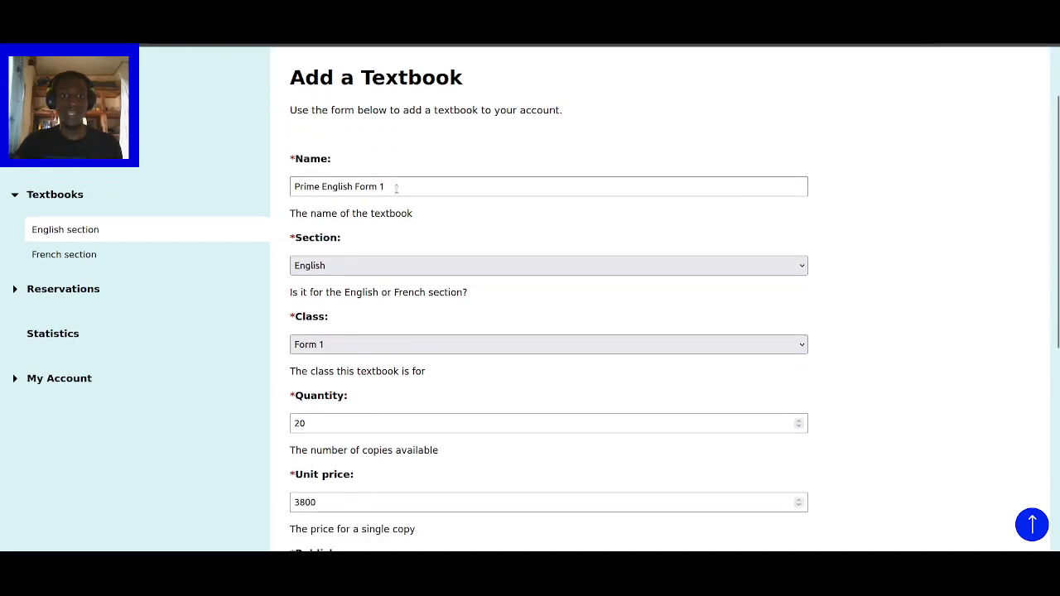
scroll(356, 234, down, 1)
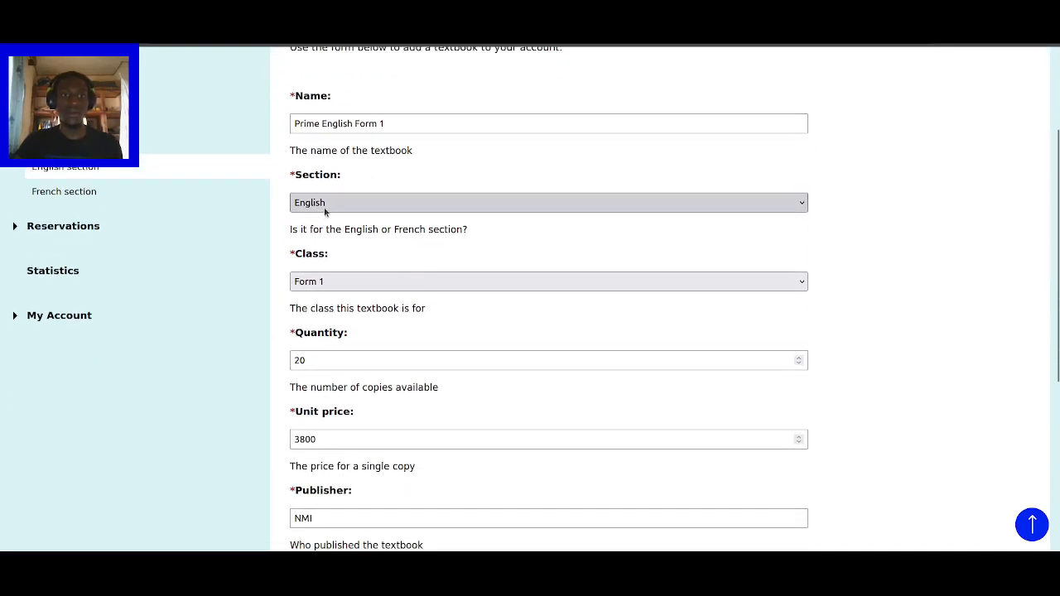
scroll(373, 245, down, 1)
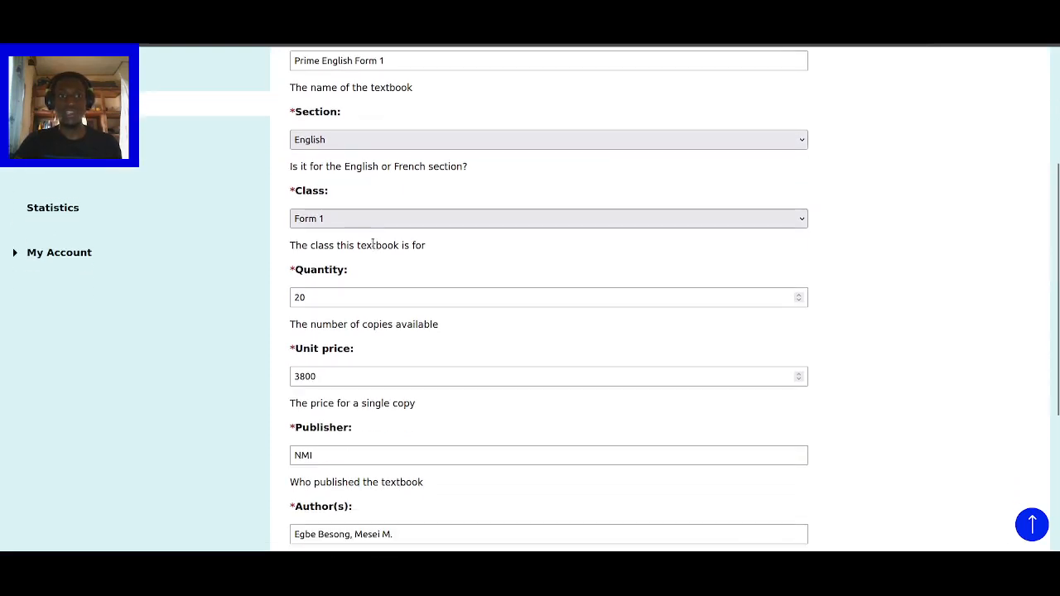
scroll(367, 248, down, 1)
drag(331, 235, 292, 235)
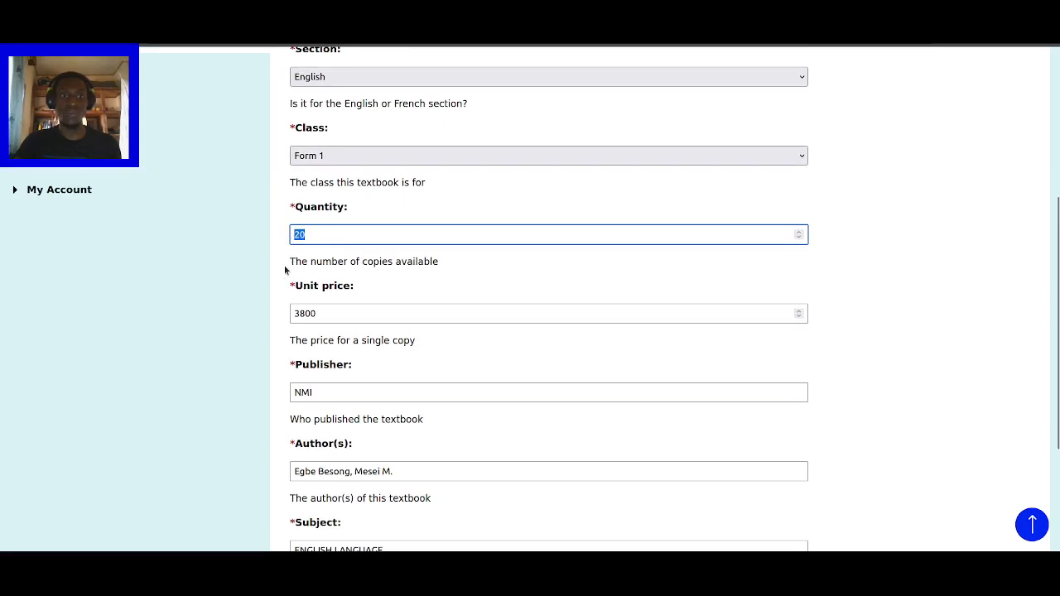
scroll(280, 271, down, 2)
drag(323, 189, 288, 189)
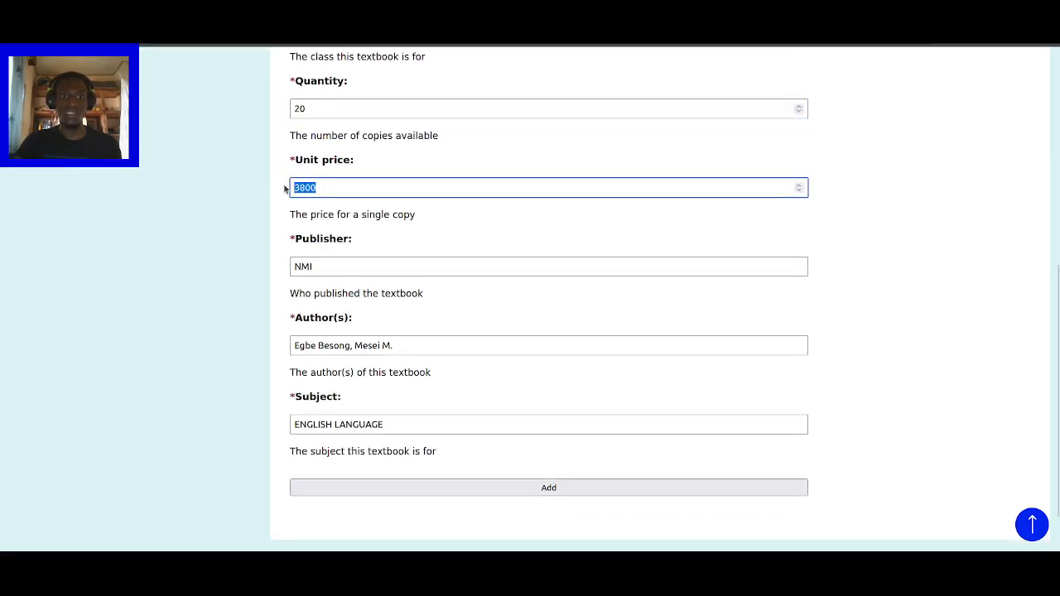
click(287, 213)
- Check the publisher NMI and submit Prime English Form 1 to the textbook list
click(321, 267)
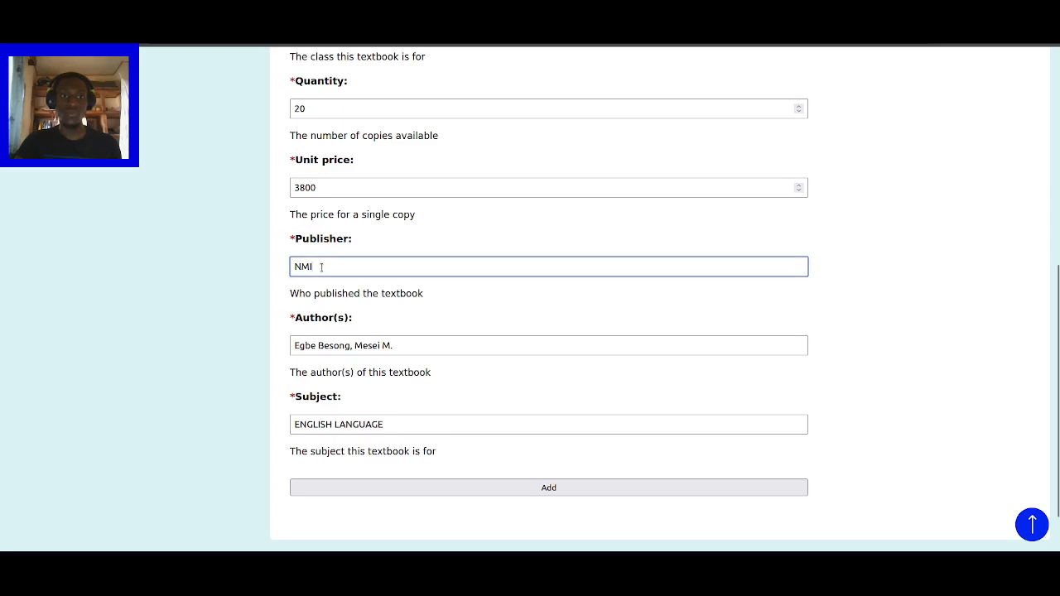
scroll(283, 296, down, 1)
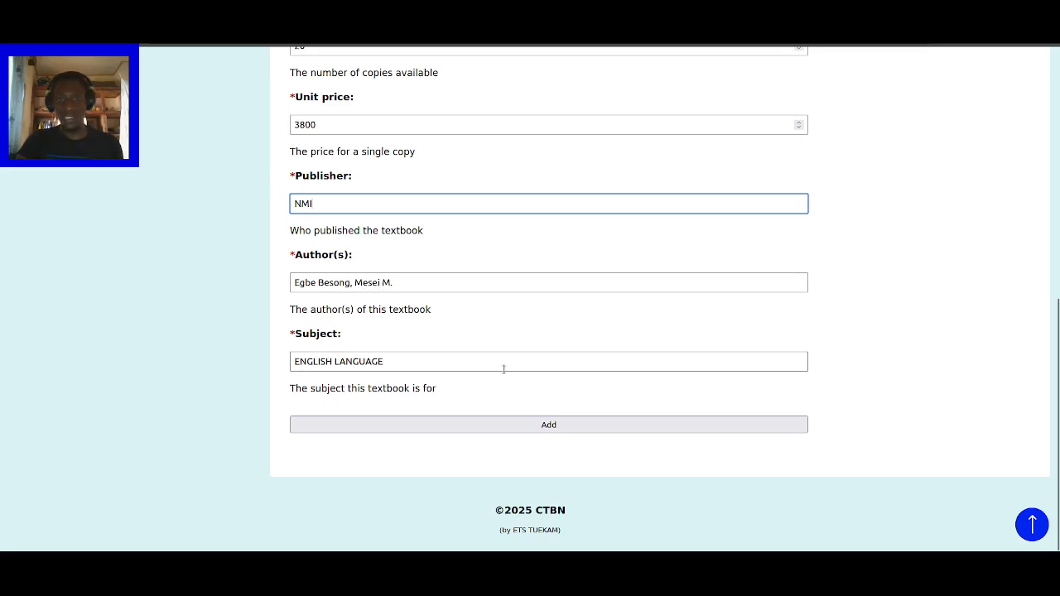
click(718, 423)
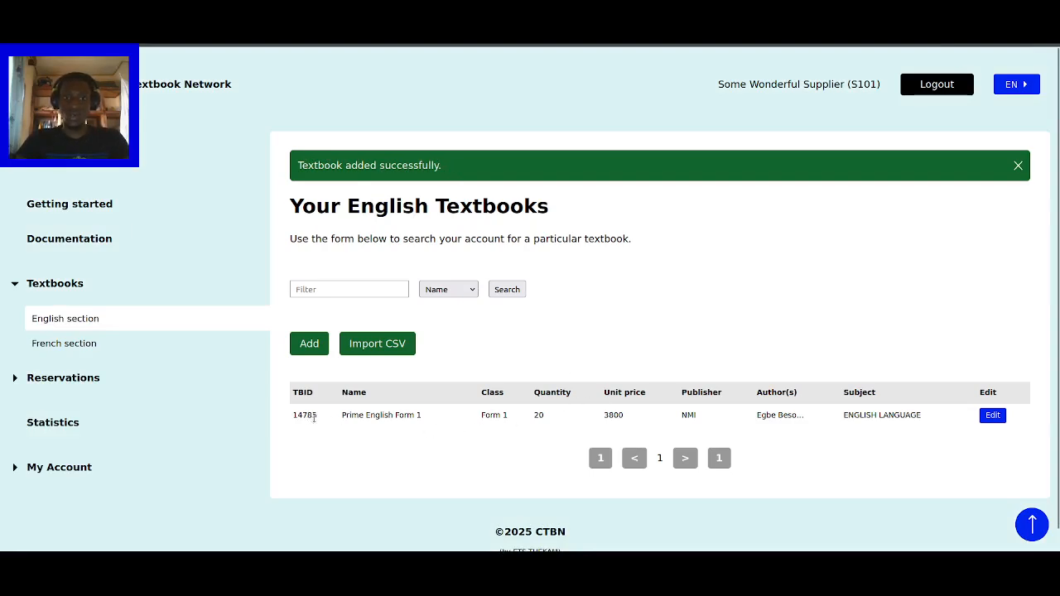
- Inspect the new Prime English Form 1 row and its quantity 20 in the list
scroll(315, 418, down, 1)
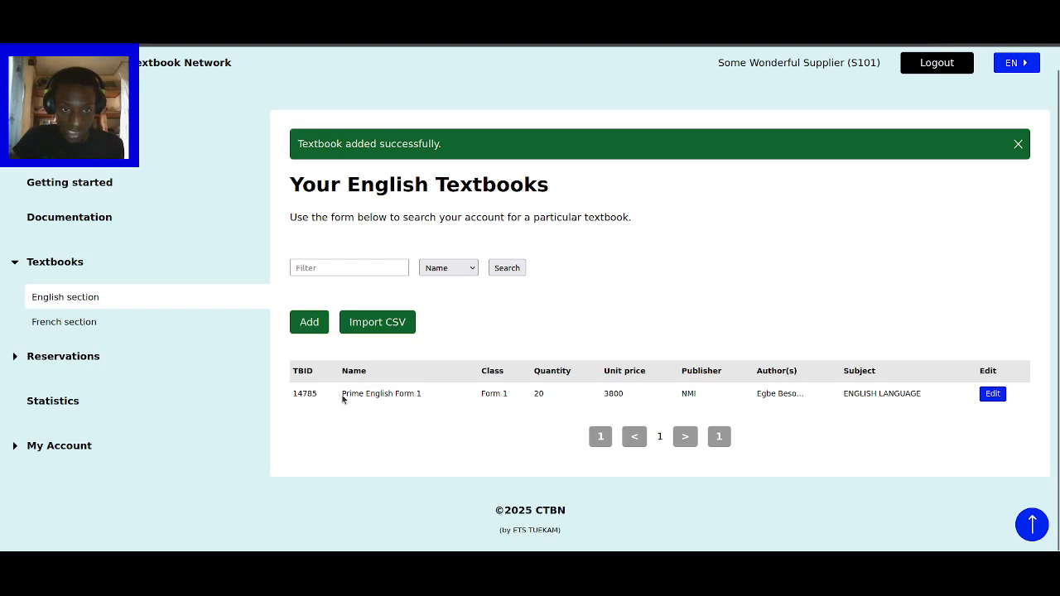
drag(342, 397, 440, 397)
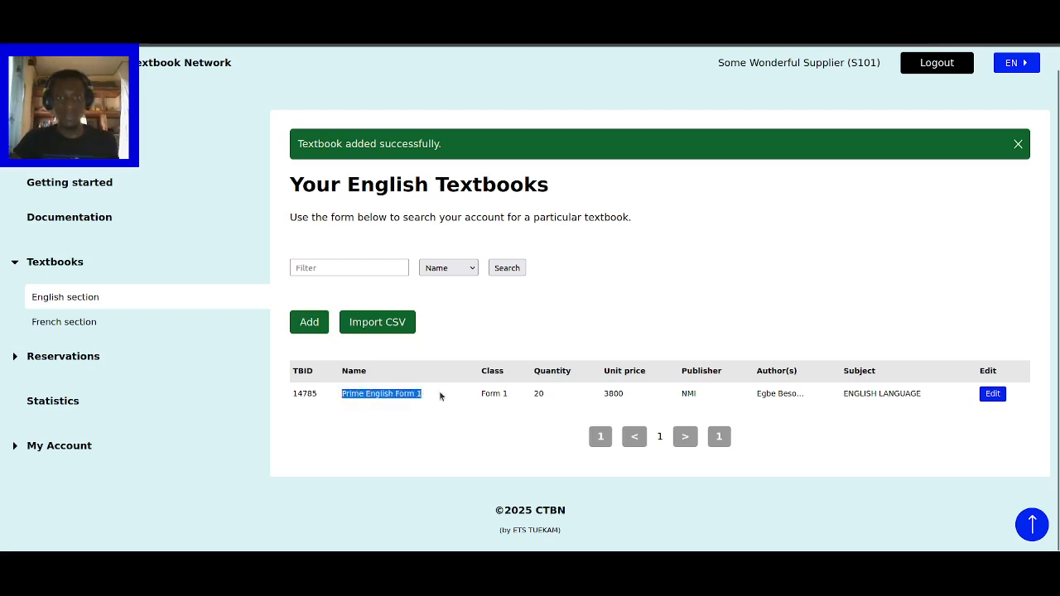
click(441, 395)
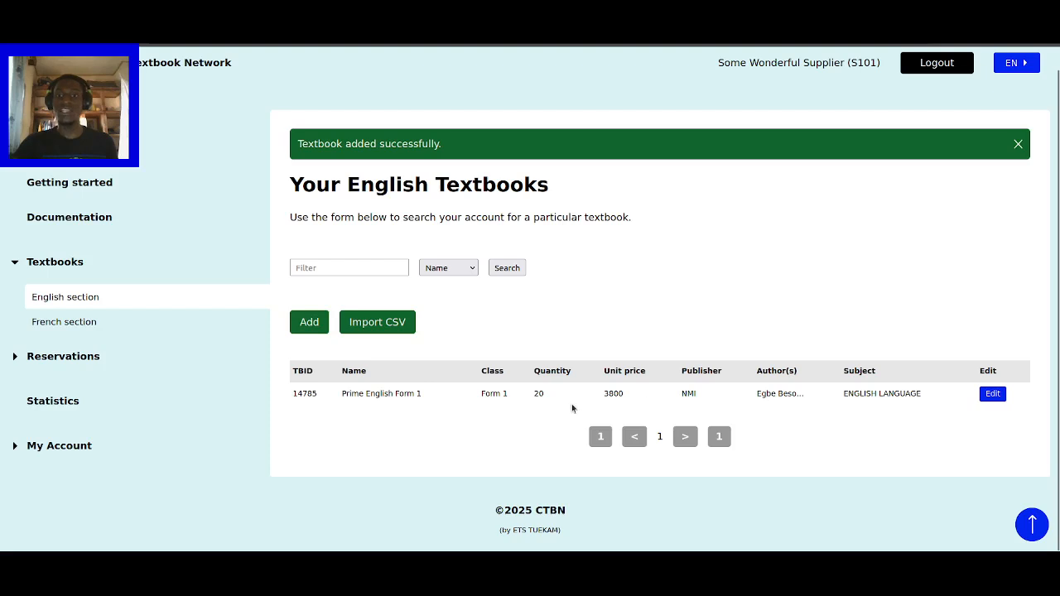
drag(534, 394, 549, 397)
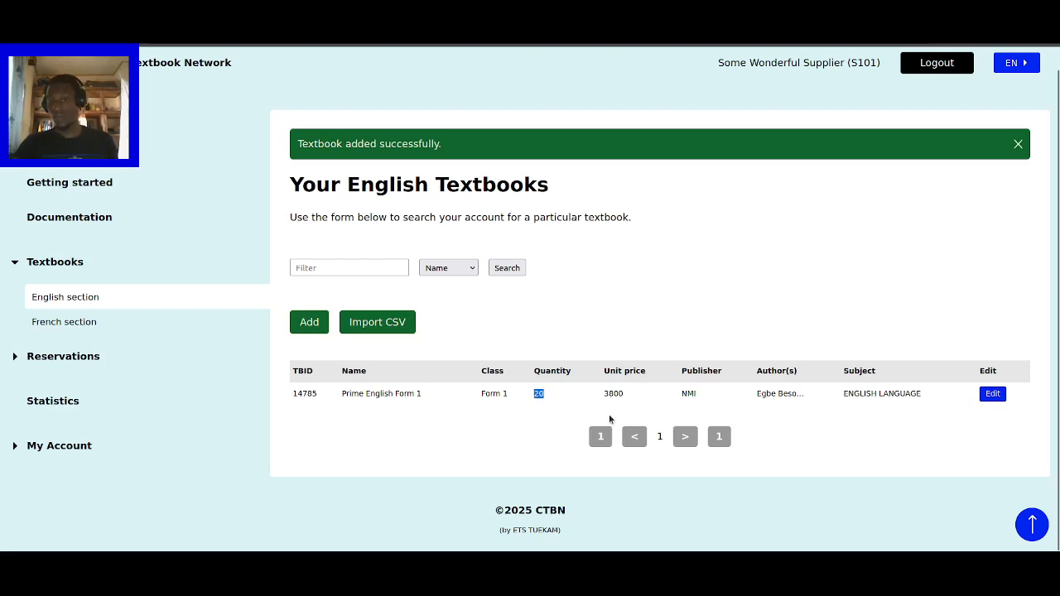
click(799, 421)
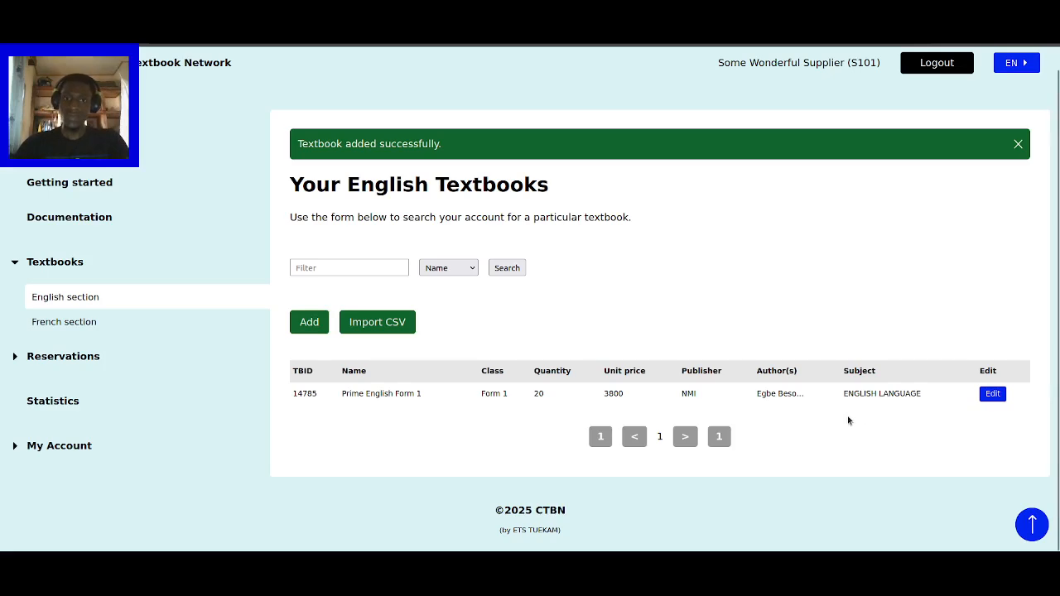
- Dismiss the textbook-added banner and open Edit on the Prime English Form 1 row
scroll(824, 422, up, 1)
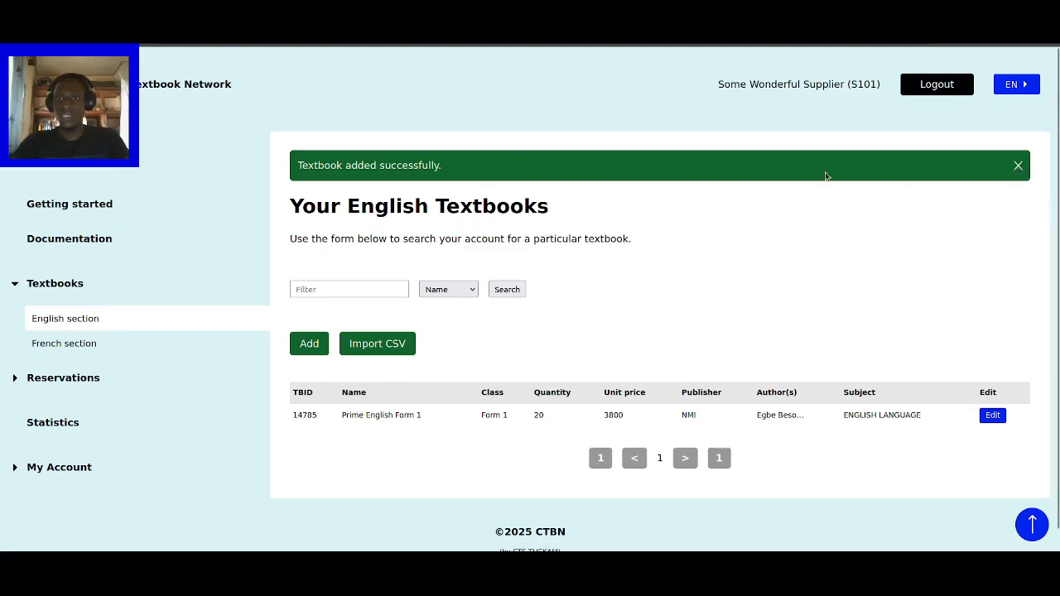
click(1019, 168)
scroll(778, 356, down, 1)
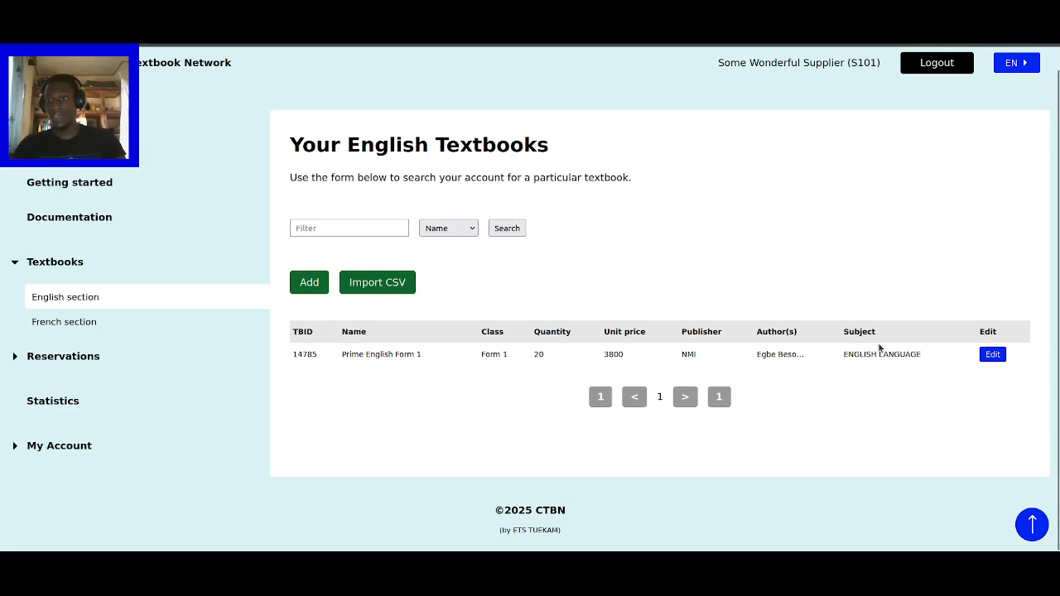
click(994, 356)
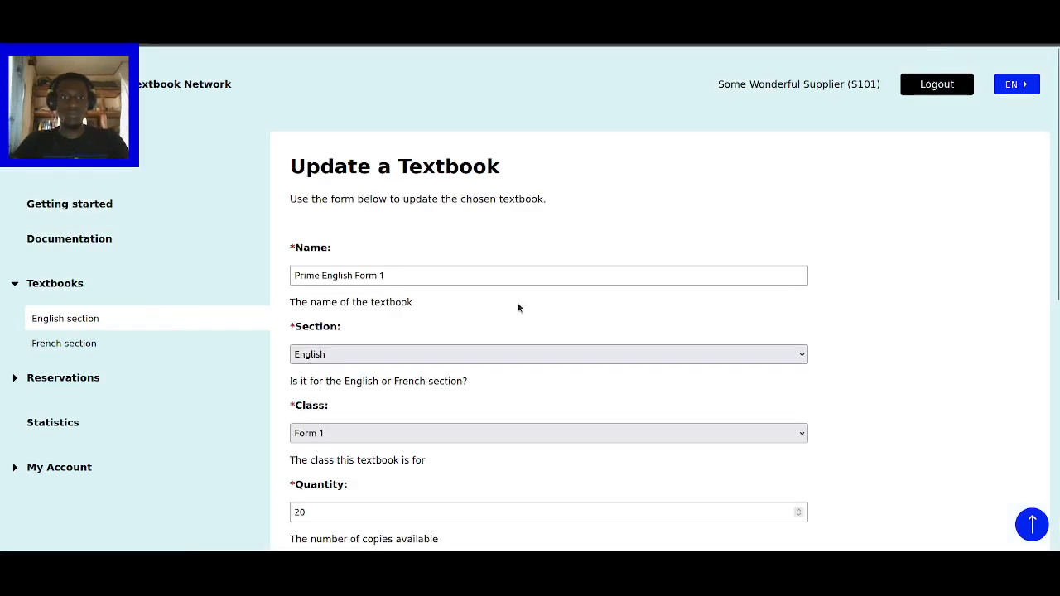
- Move down the Update a Textbook form to the Quantity field
scroll(863, 284, down, 2)
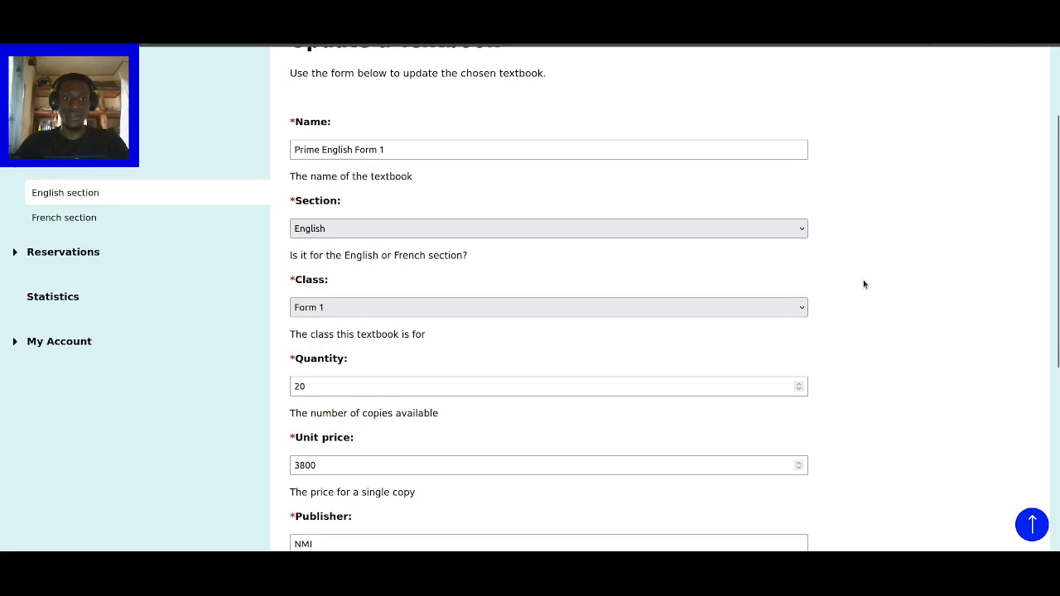
scroll(861, 284, down, 3)
scroll(848, 300, down, 2)
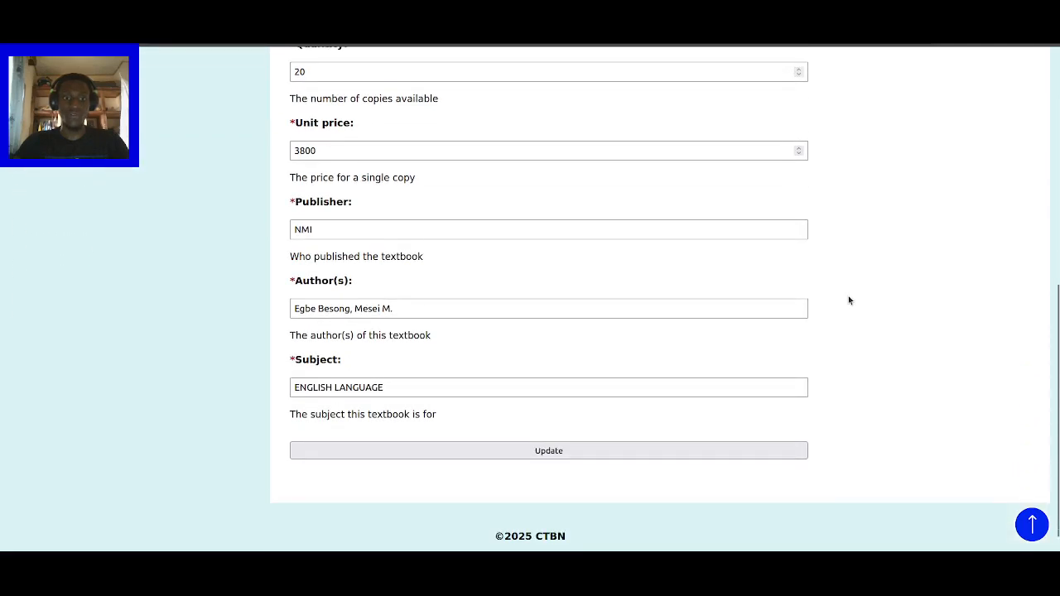
scroll(849, 300, up, 6)
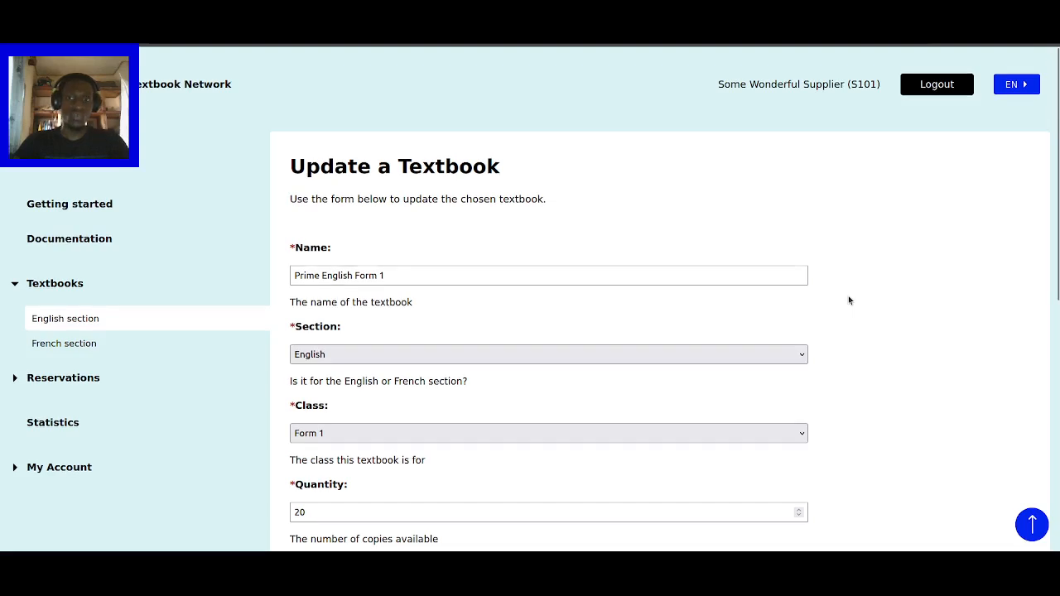
scroll(848, 299, down, 1)
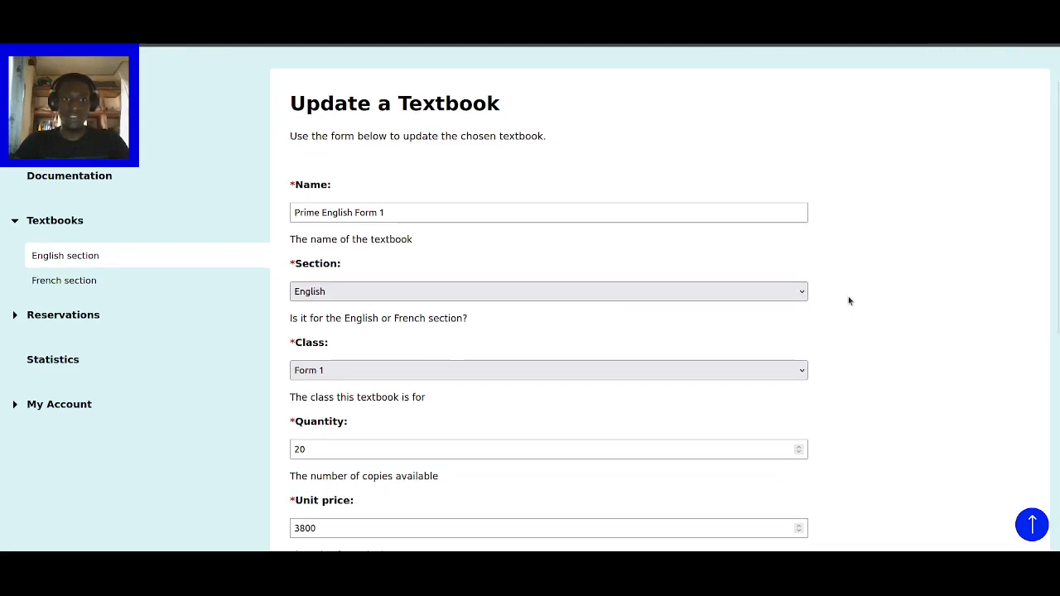
scroll(849, 301, down, 2)
scroll(849, 301, down, 1)
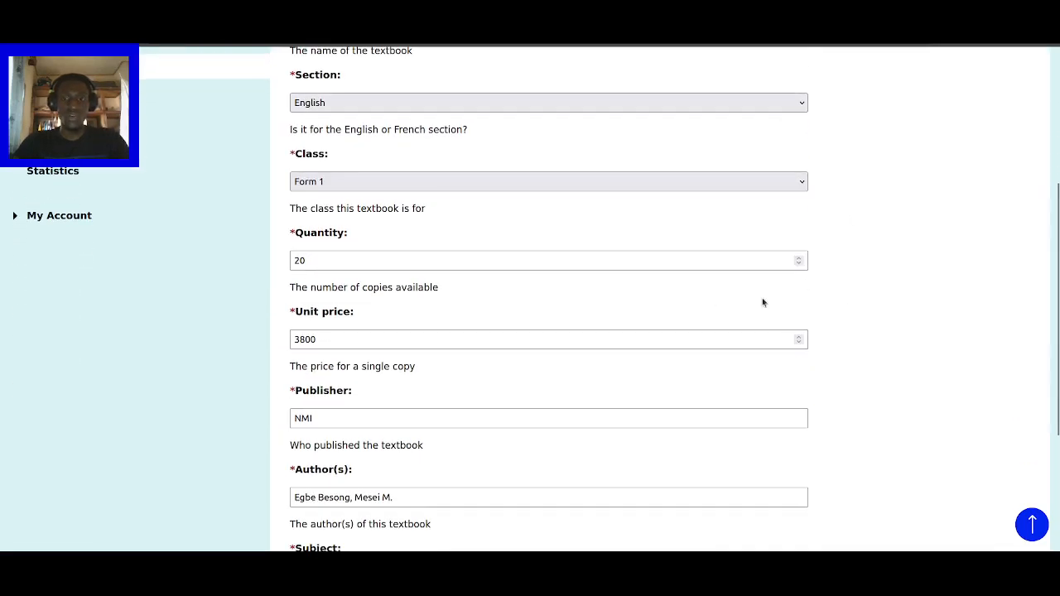
click(704, 259)
scroll(646, 348, down, 2)
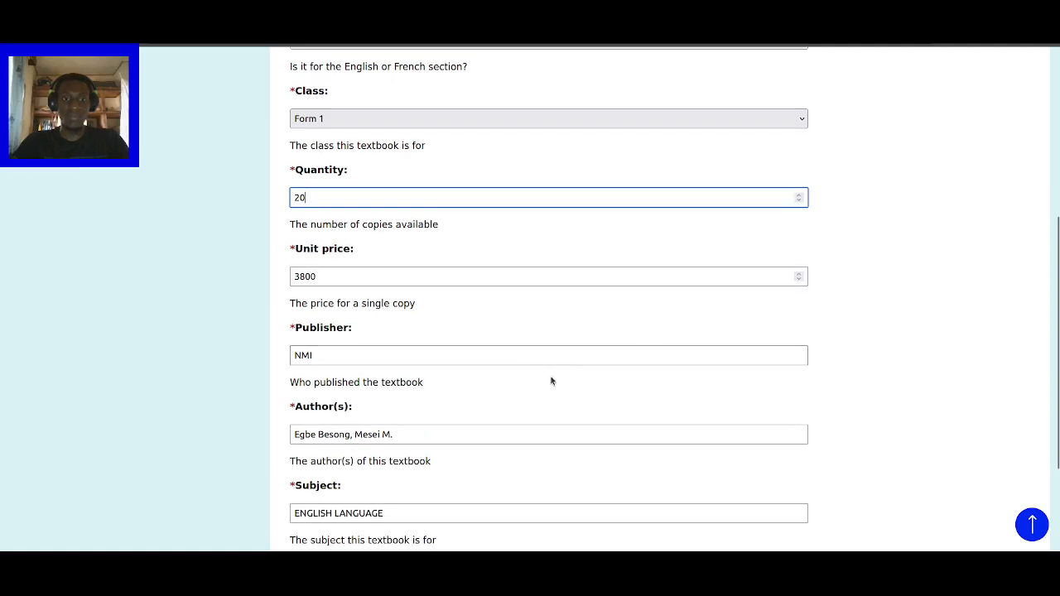
scroll(919, 381, up, 6)
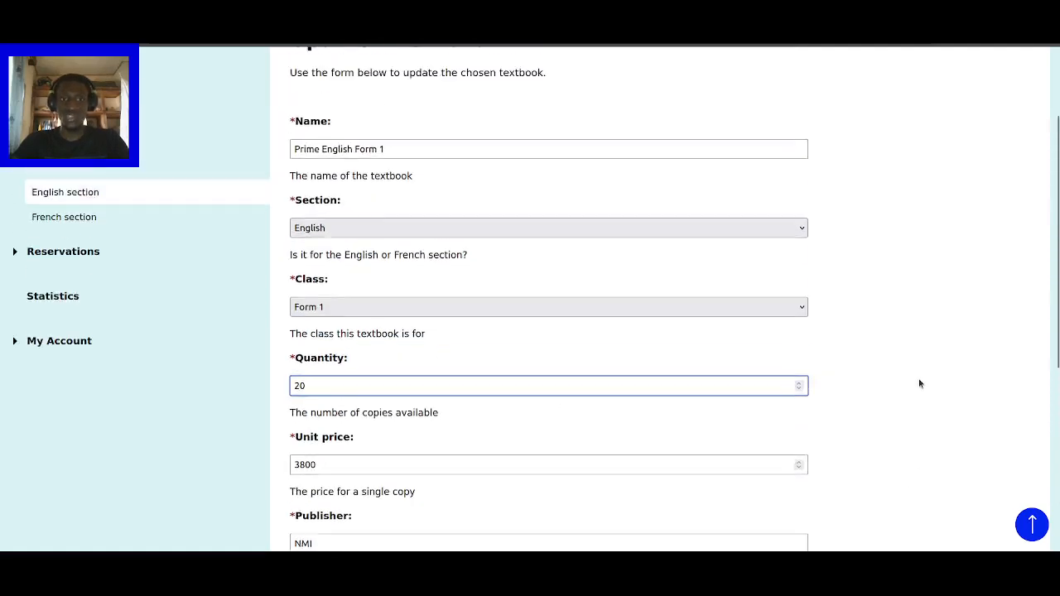
scroll(881, 371, down, 2)
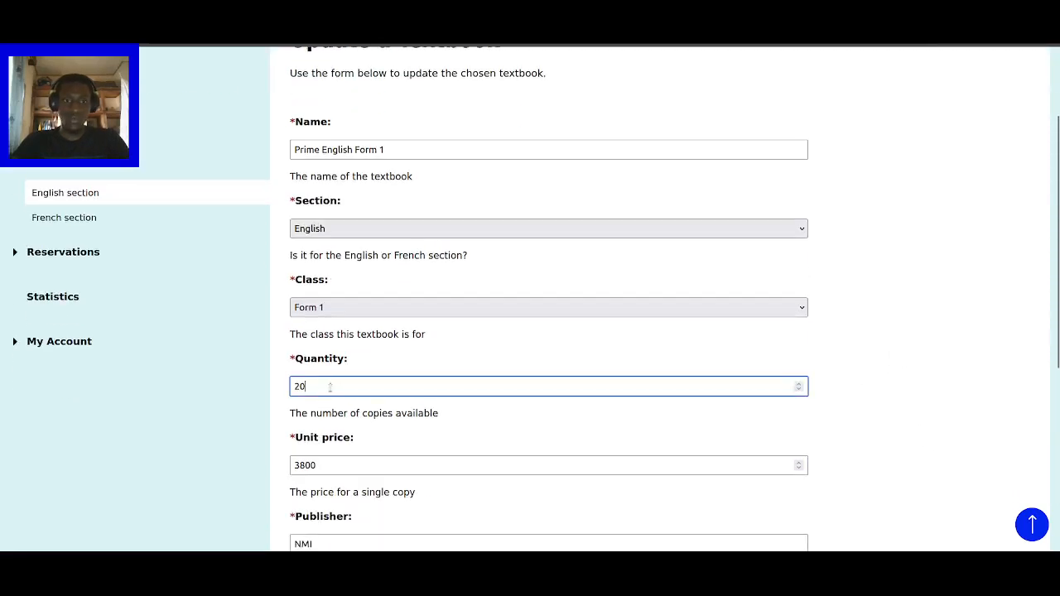
- Replace quantity 20 with 35 and save the update
double_click(329, 386)
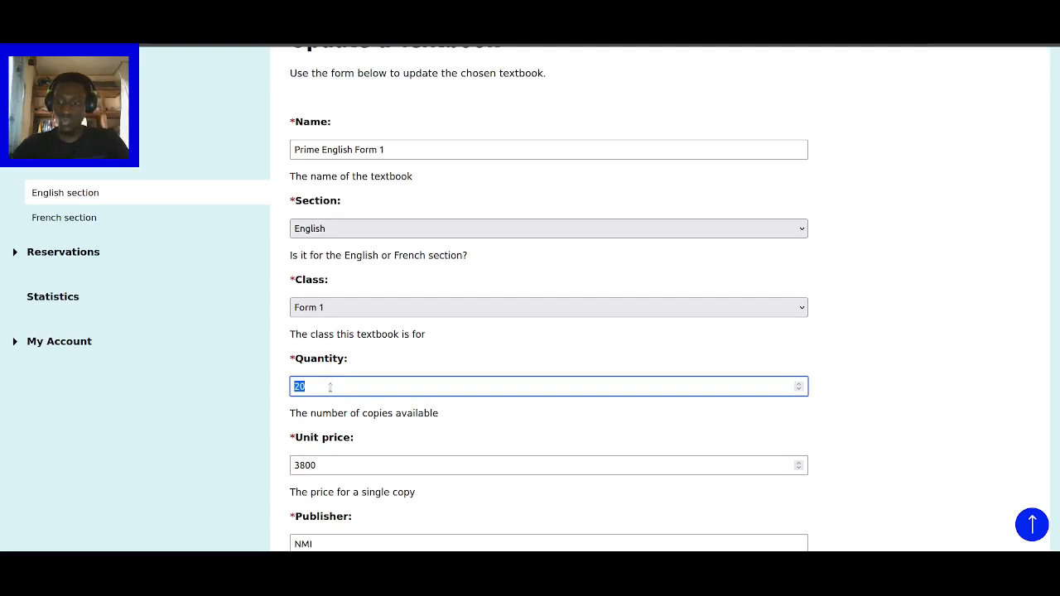
text(35)
scroll(856, 343, down, 1)
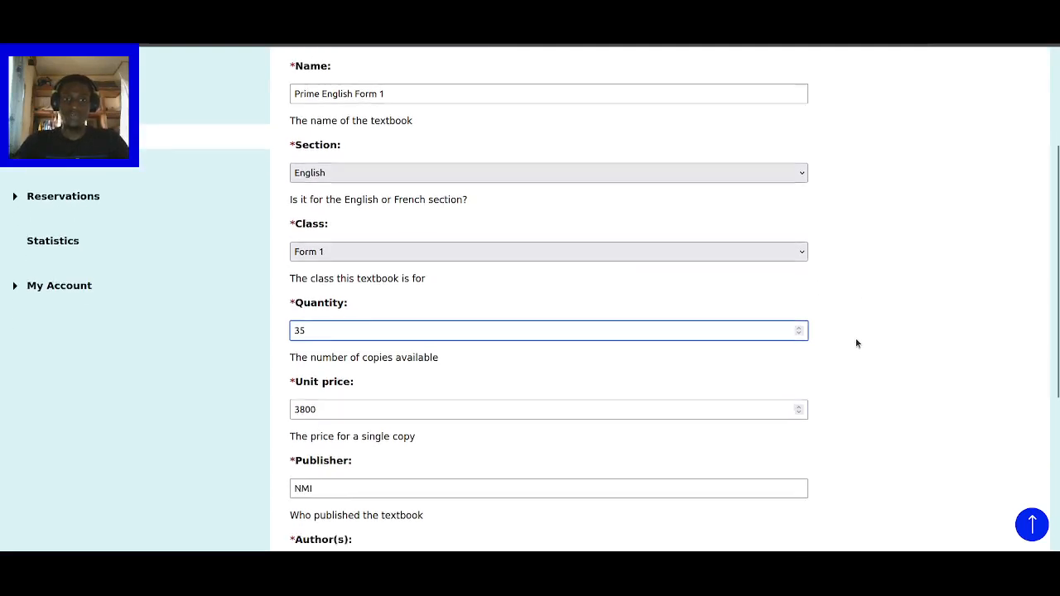
scroll(856, 343, down, 5)
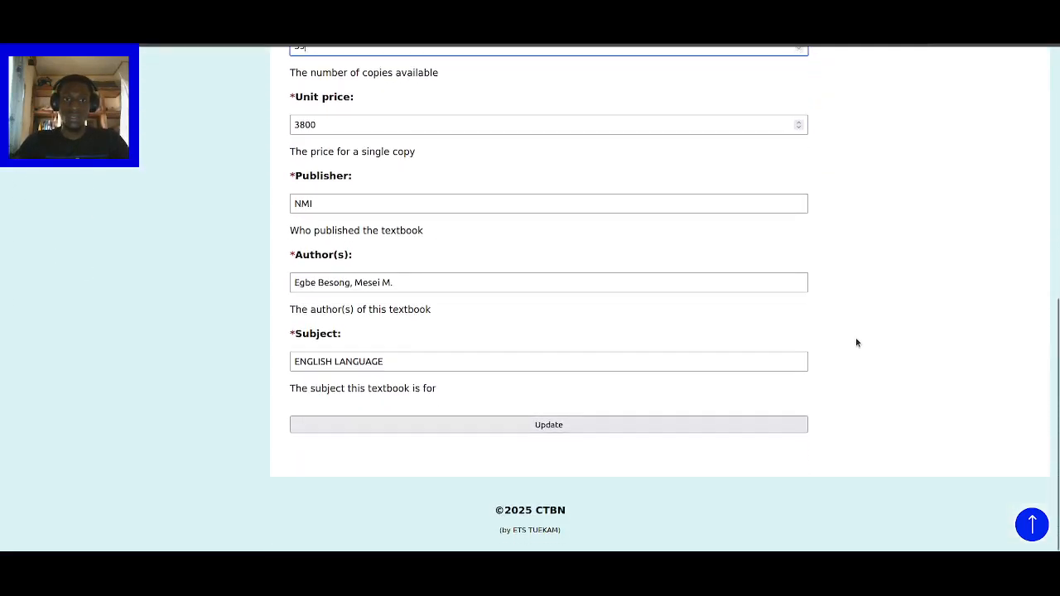
click(583, 424)
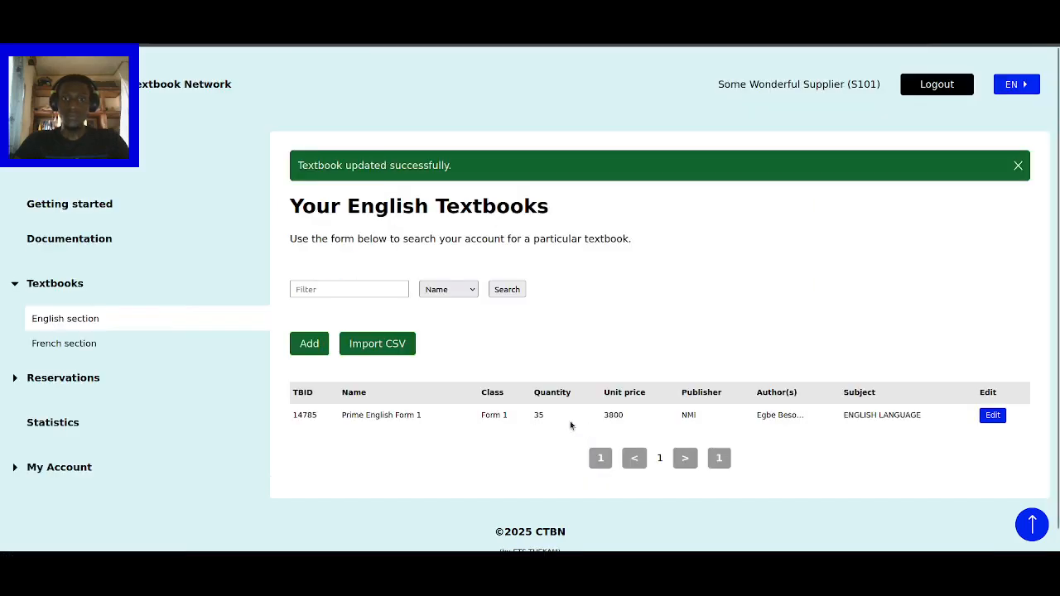